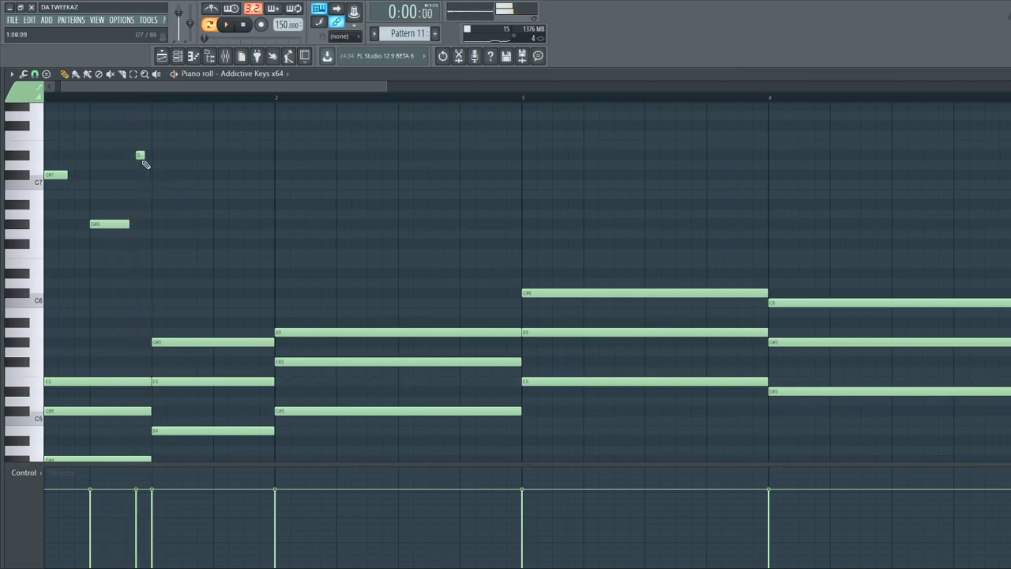
Step: Switch to Pattern 12 and play its melody over the chords in the piano roll
key("KP_Add")
key("space")
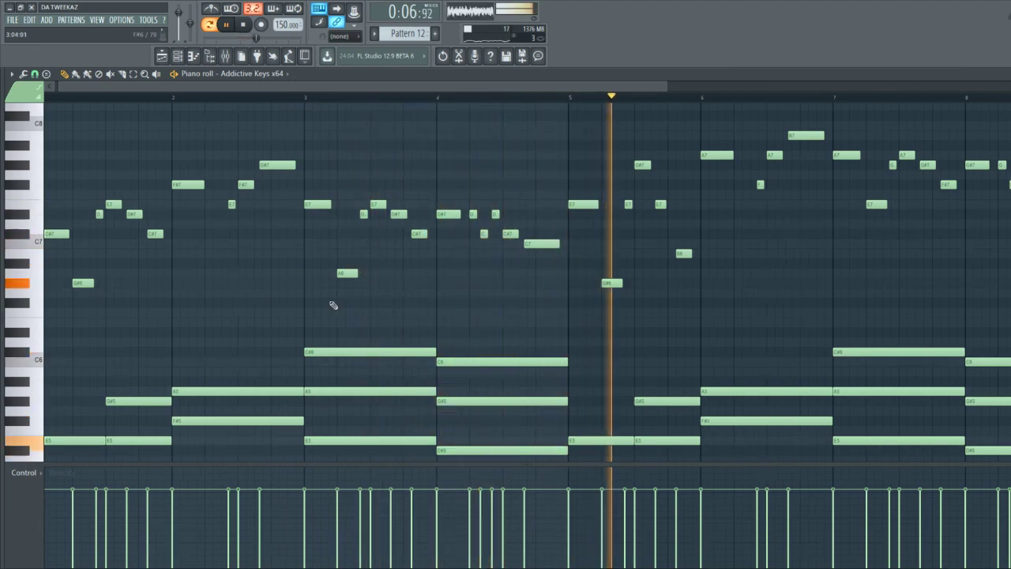
scroll(342, 305, "down", 2)
scroll(342, 305, "down", 1)
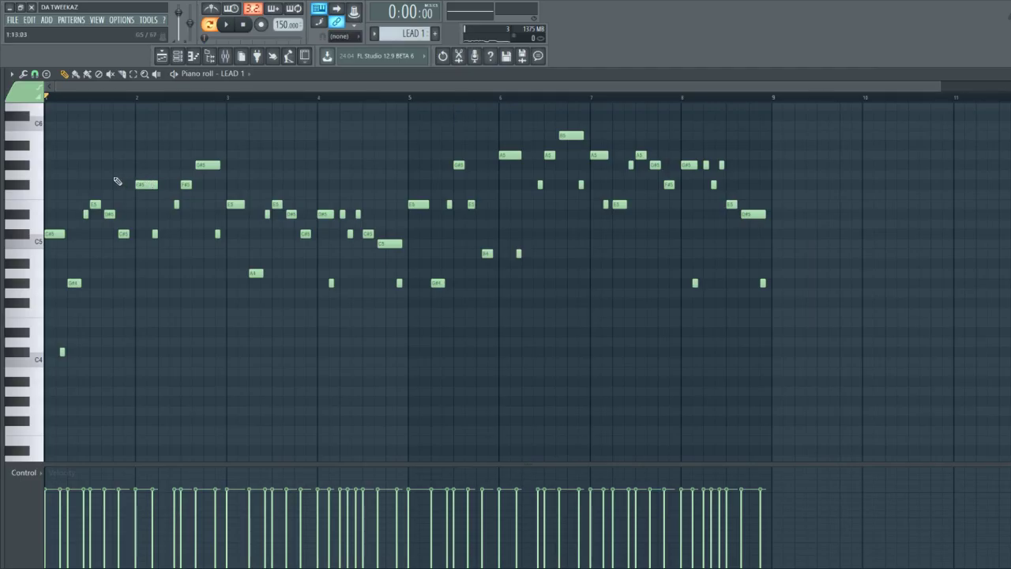
Step: Play back the LEAD 1 pattern and examine its notes in the piano roll
key("space")
scroll(69, 193, "up", 3)
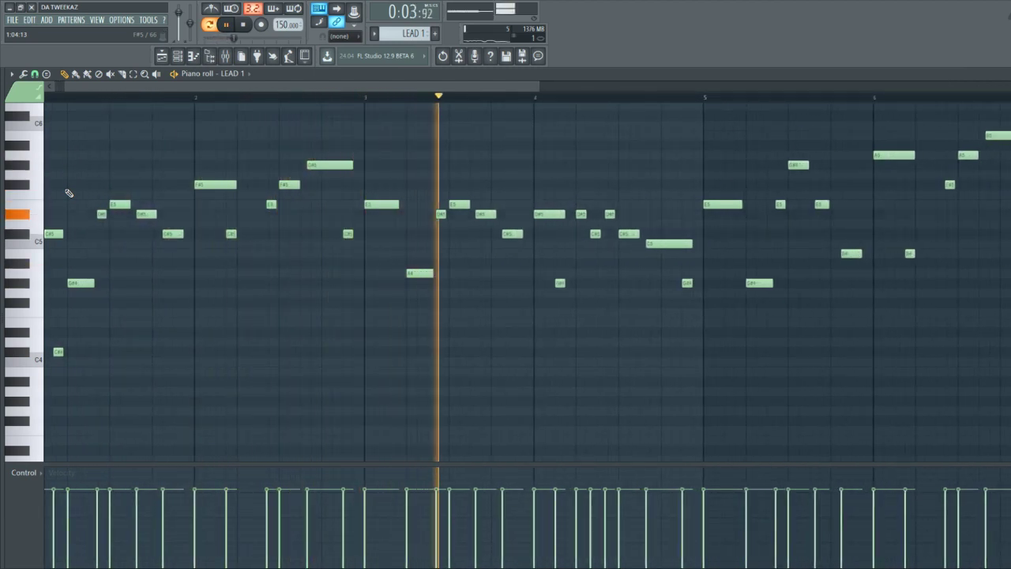
scroll(69, 192, "down", 3)
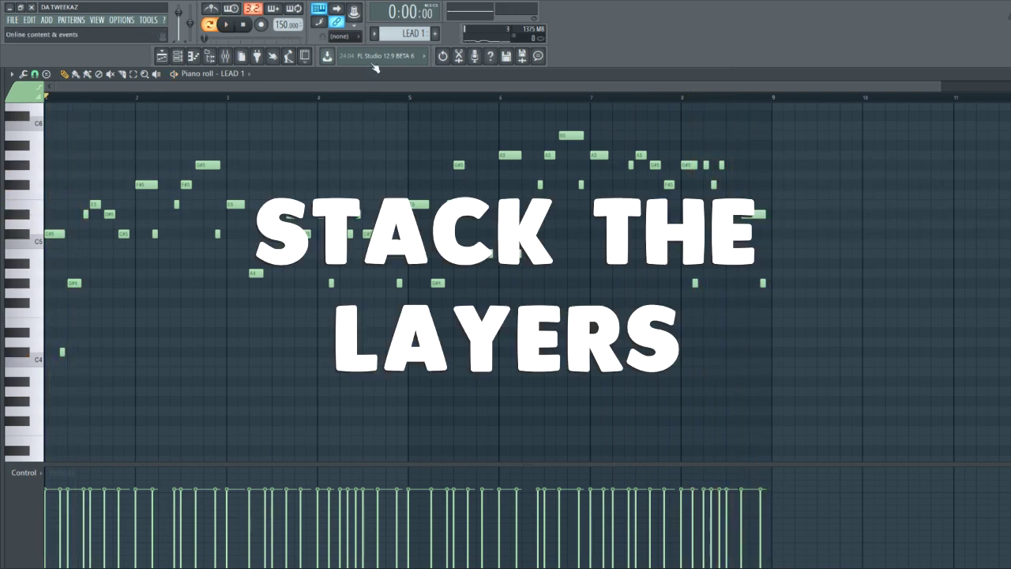
Step: Audition the LEAD 2 pattern and return to LEAD 1 for playback
scroll(390, 33, "up", 1)
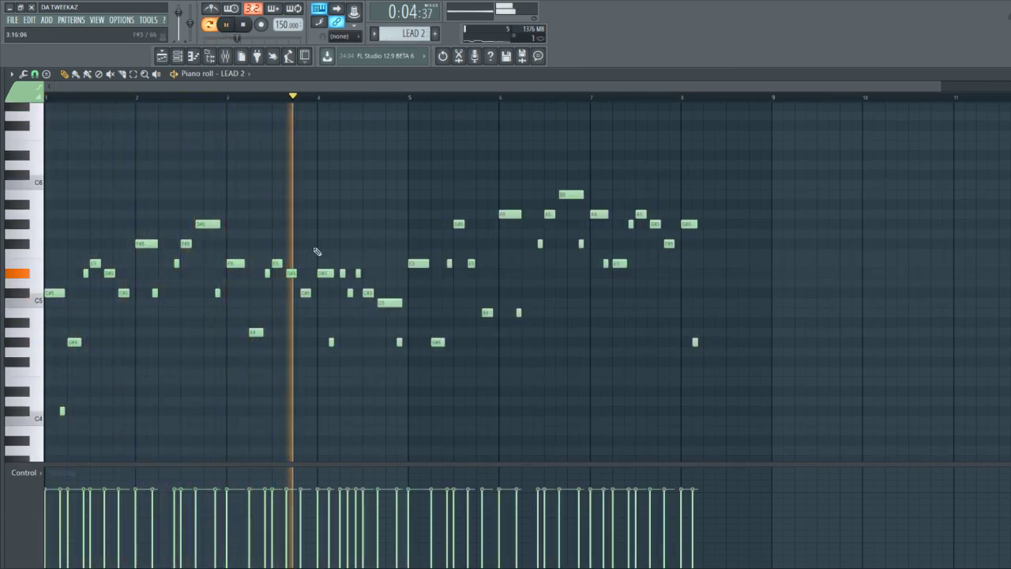
key("space")
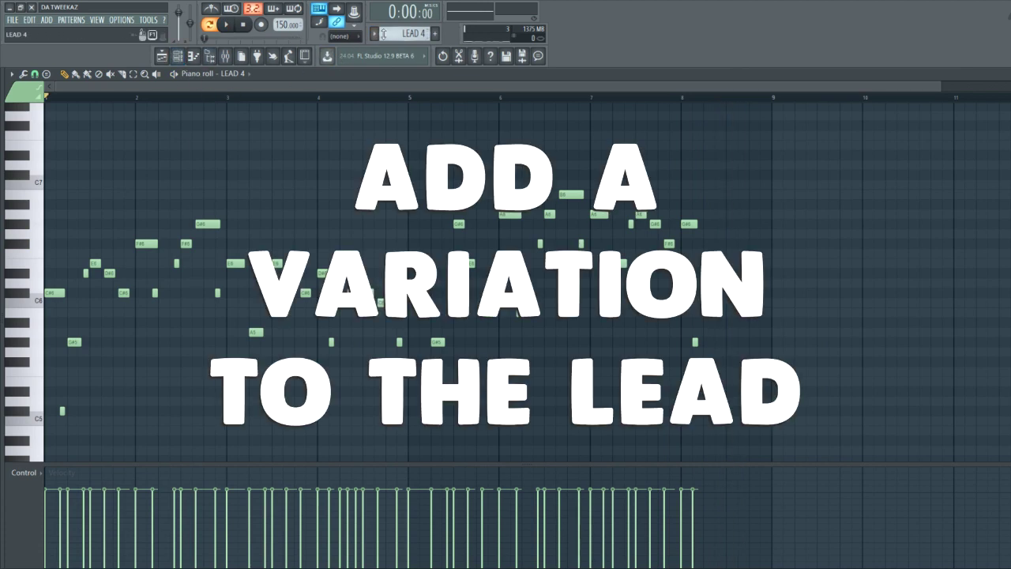
left_click(374, 33)
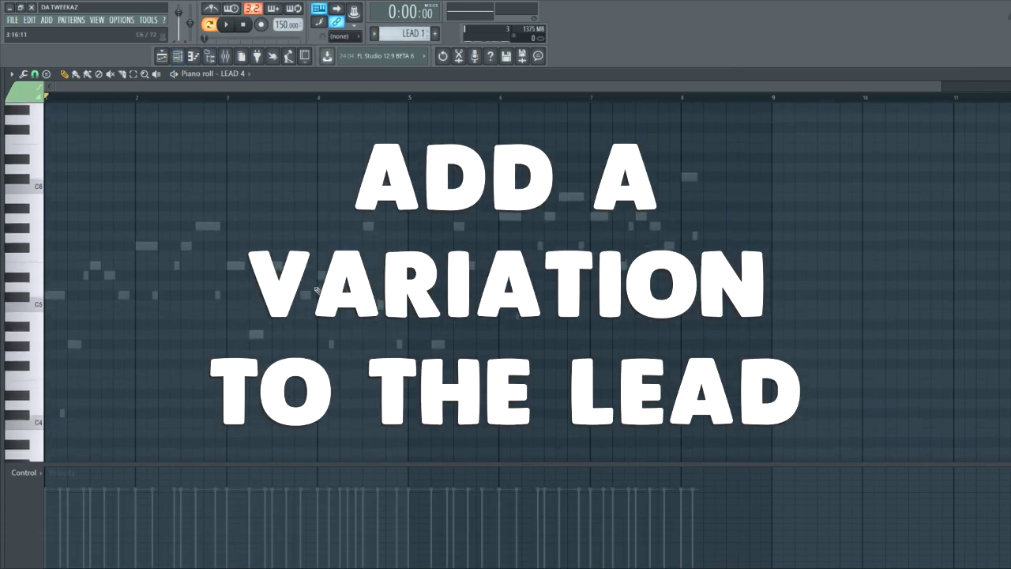
key("space")
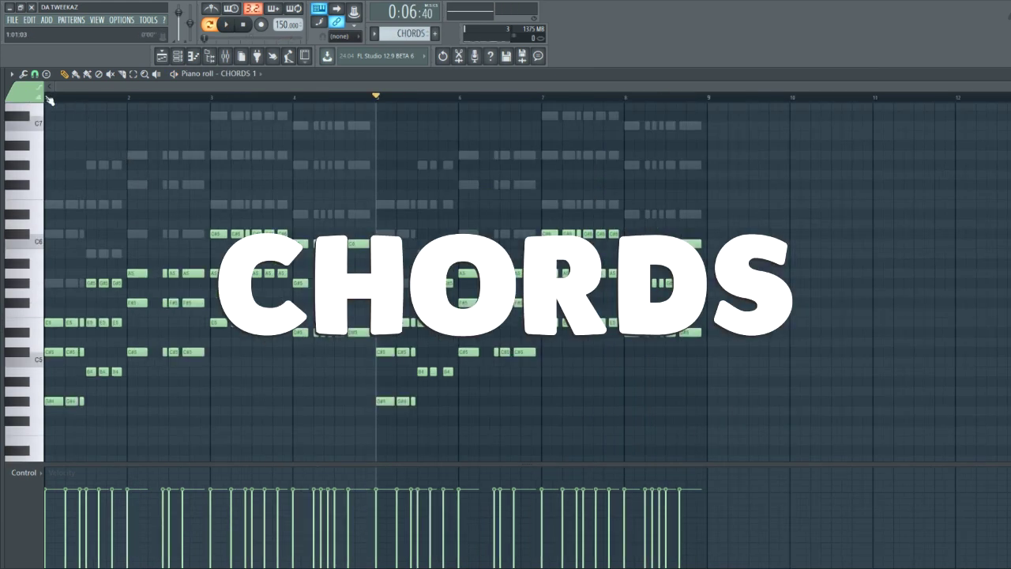
Step: Play the CHORDS 1 pattern from the beginning and examine the rhythm of its chords
key("space")
scroll(44, 187, "up", 3)
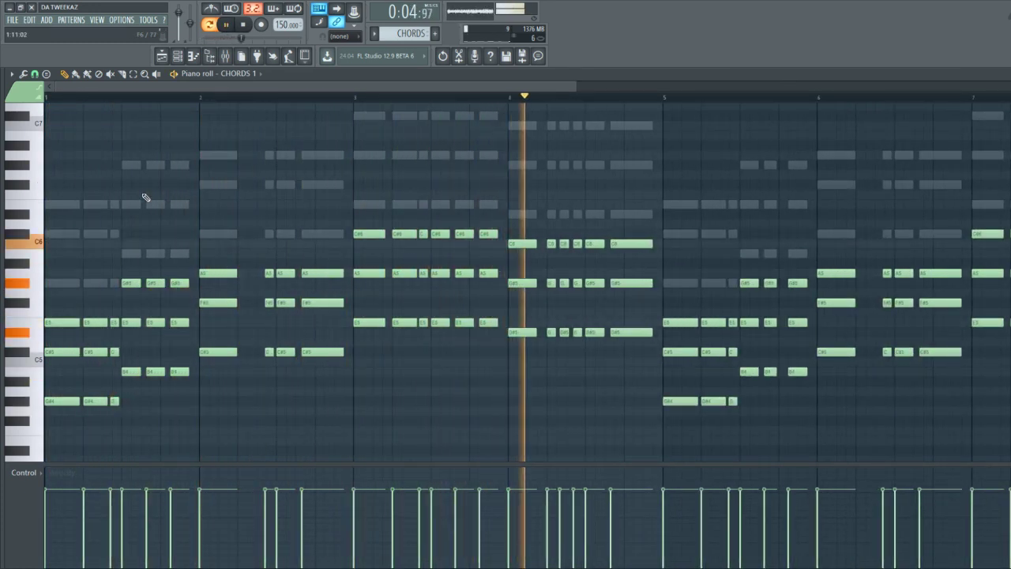
scroll(283, 320, "down", 1)
scroll(284, 321, "down", 1)
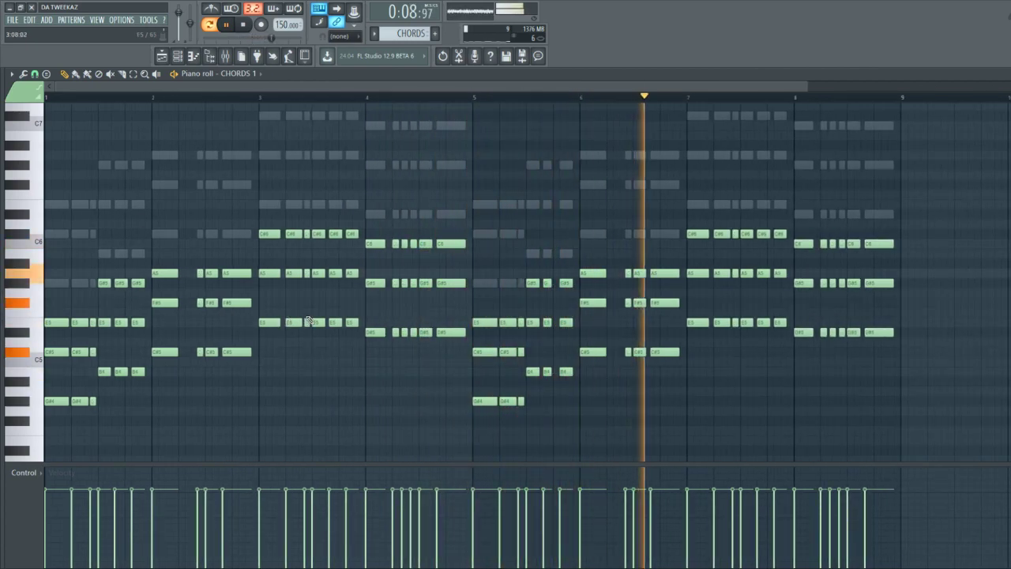
scroll(492, 347, "down", 1)
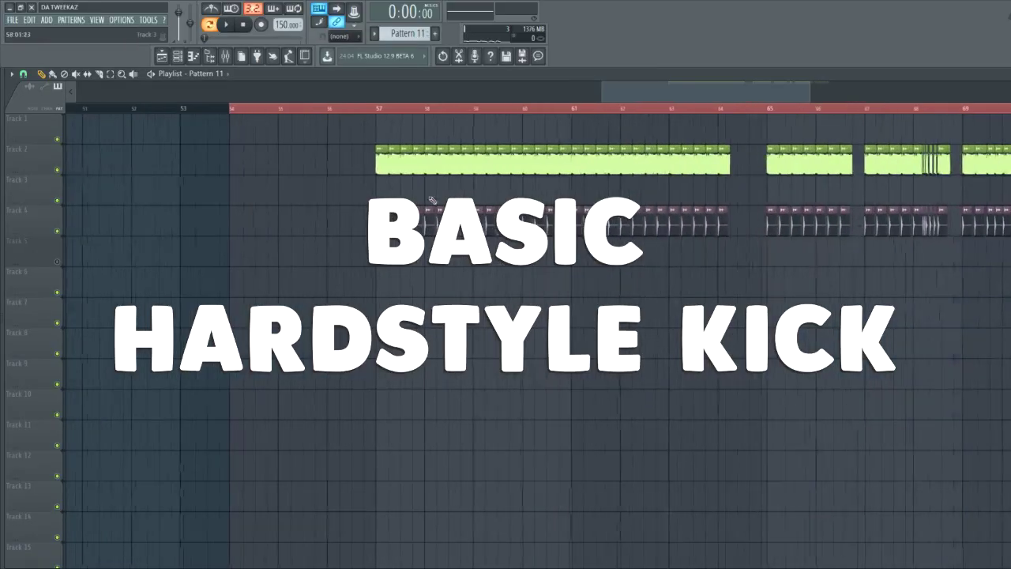
Step: Play the kick arrangement in the playlist from bar 57 and follow the clips on Tracks 2 and 4 through bar 72
left_click(376, 109)
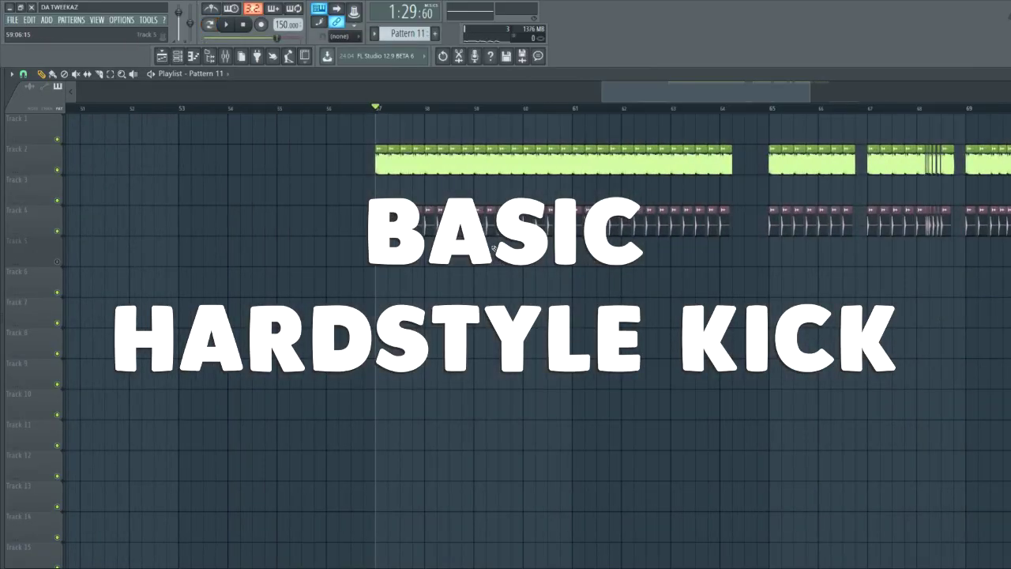
scroll(494, 248, "up", 2)
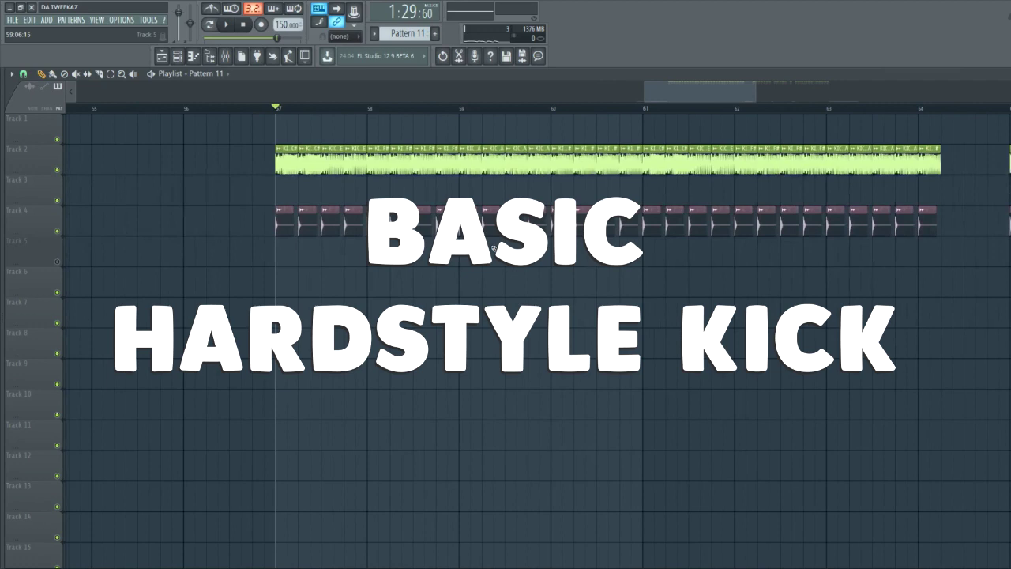
key("space")
scroll(360, 348, "down", 4)
scroll(236, 445, "down", 1)
scroll(253, 444, "up", 1)
scroll(399, 409, "up", 2)
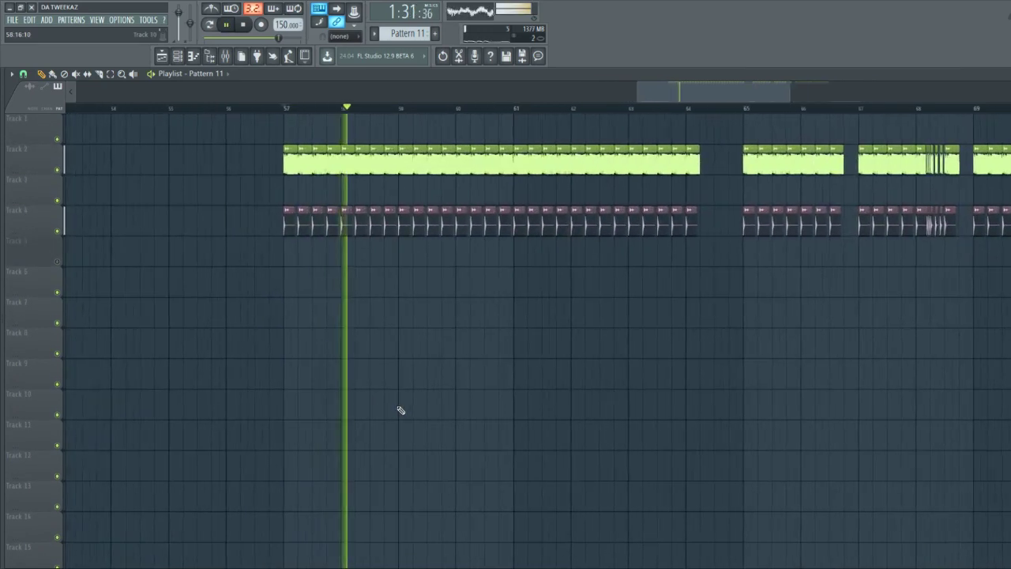
scroll(400, 410, "up", 1)
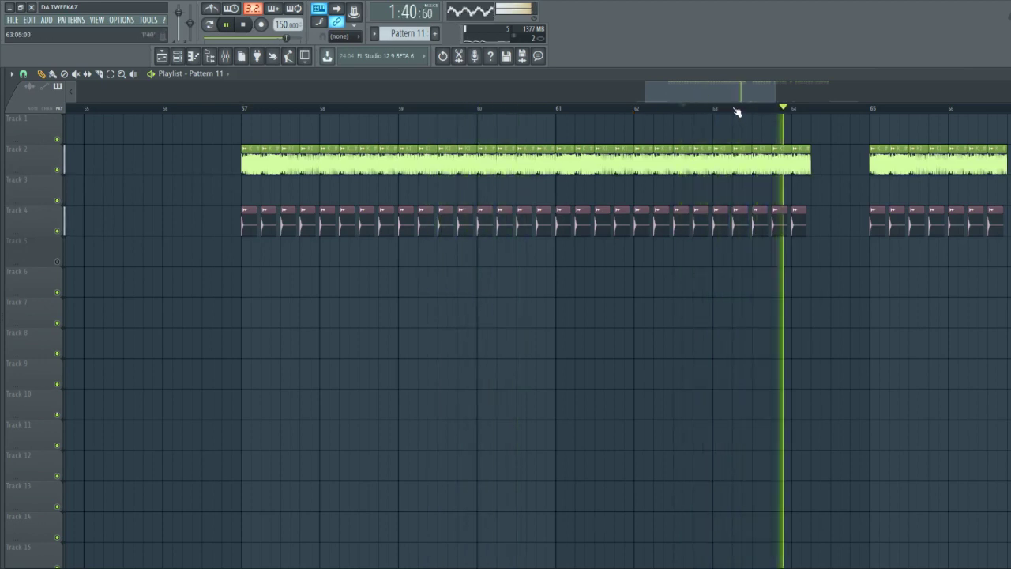
left_click_drag(757, 95, 763, 92)
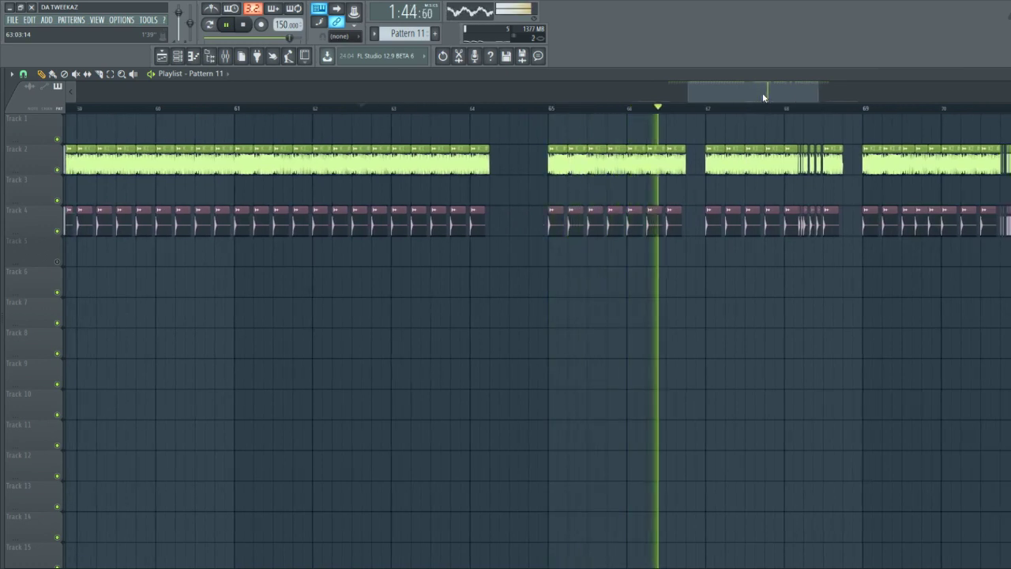
left_click_drag(755, 94, 792, 95)
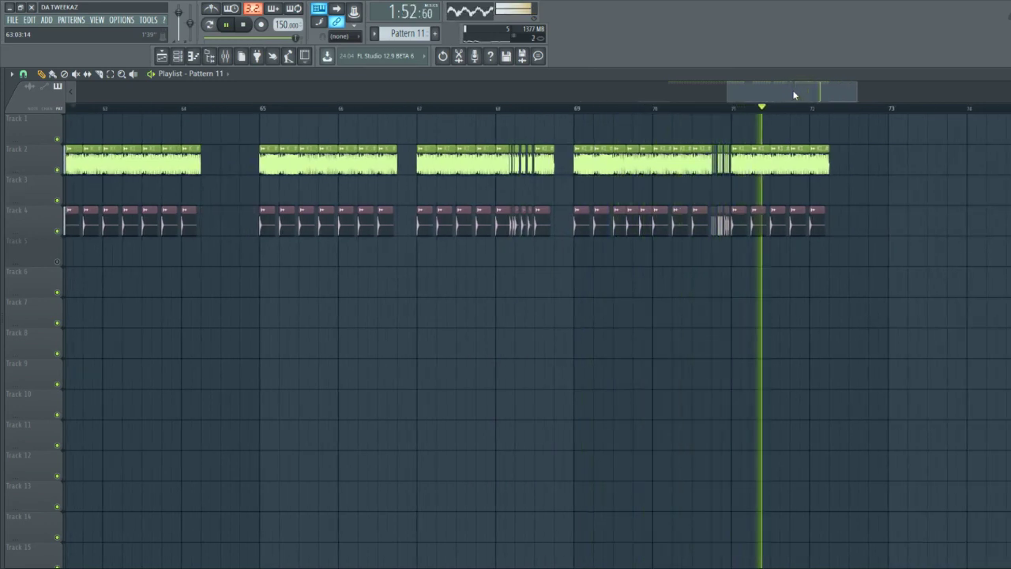
left_click_drag(794, 93, 806, 94)
scroll(701, 276, "down", 2)
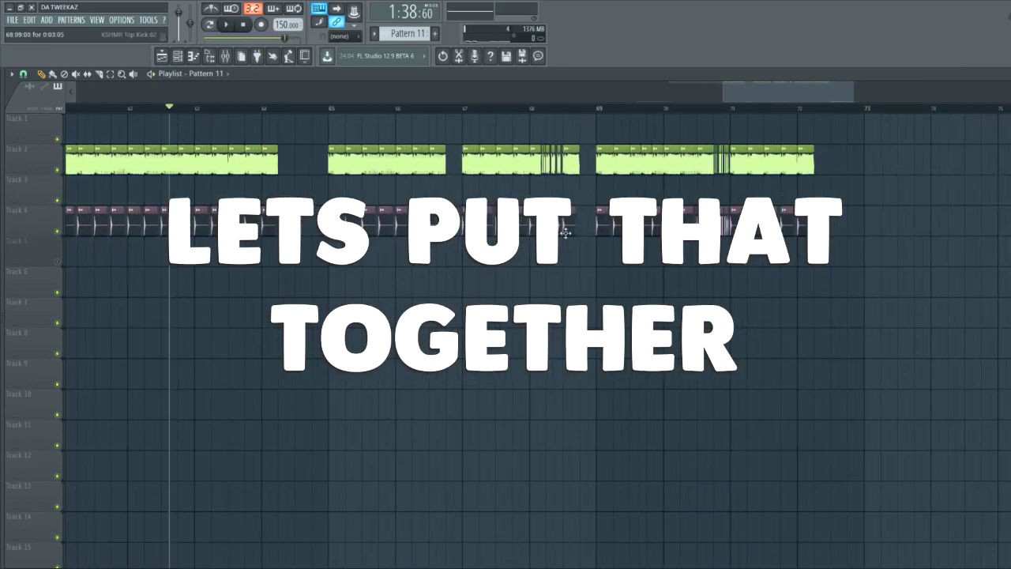
Step: Add a LEAD 1 clip at bar 57 on Track 6, unmute the track and play it together with the kicks
scroll(518, 199, "up", 3)
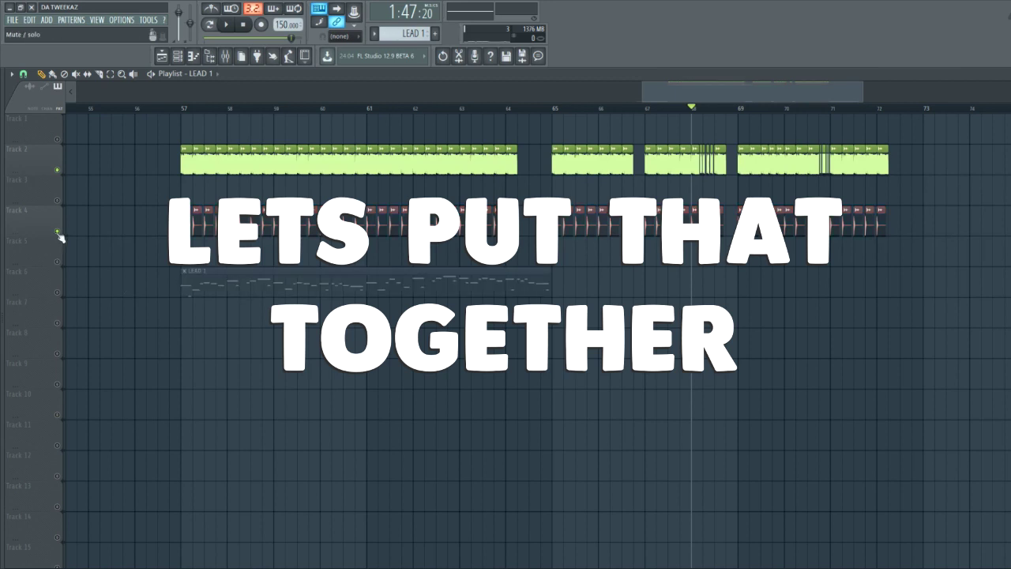
left_click(59, 292)
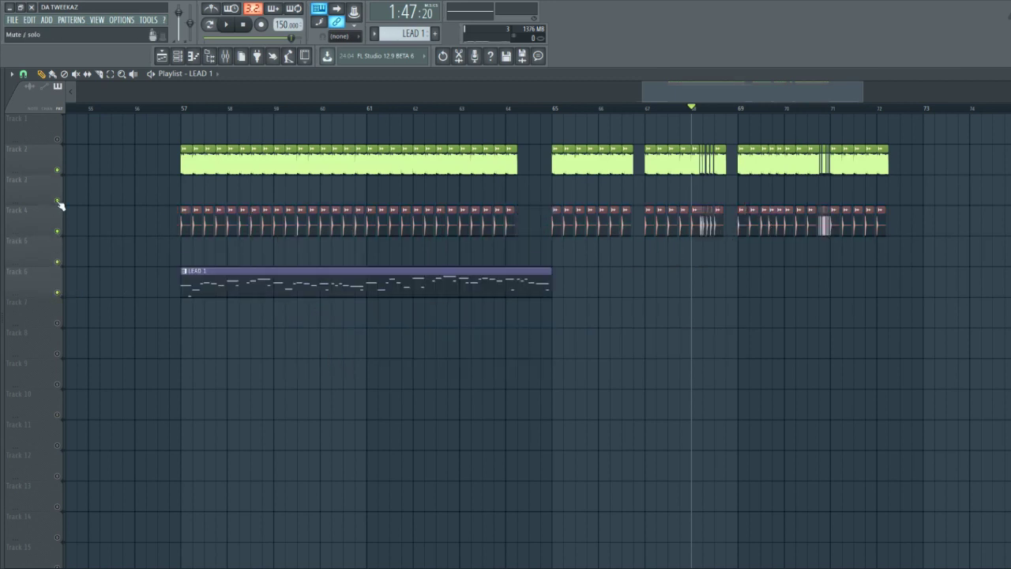
key("space")
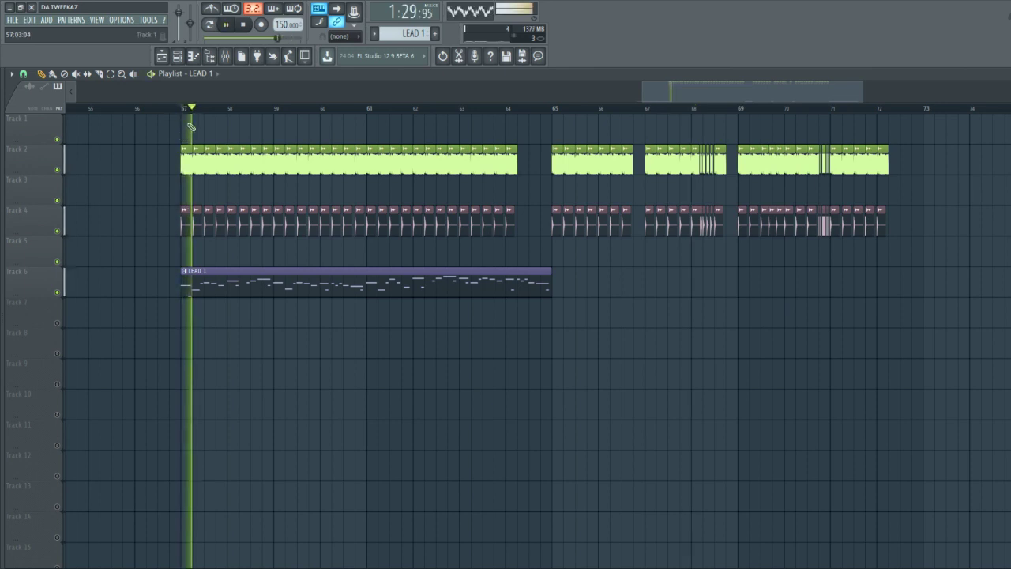
key("space")
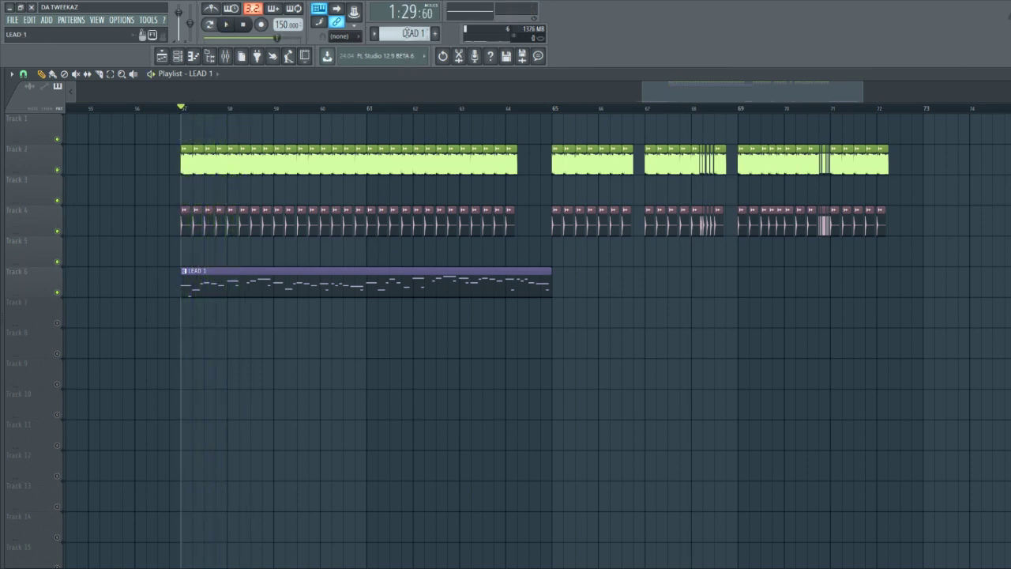
Step: Unmute Tracks 7 to 9 and add LEAD 2, LEAD 3 and LEAD 4 clips on them at bar 57
left_click_drag(57, 322, 61, 384)
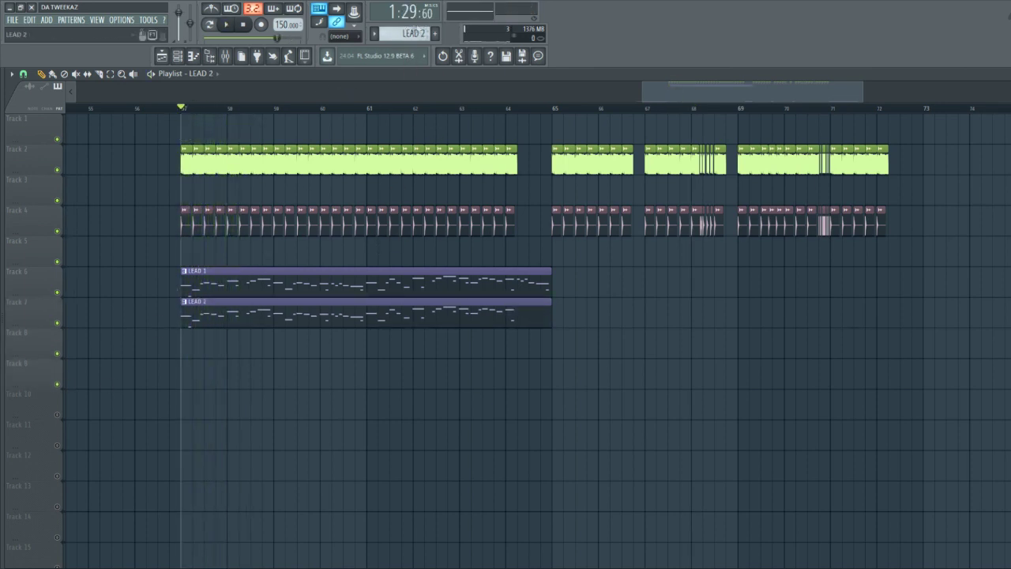
scroll(414, 31, "up", 1)
left_click(183, 345)
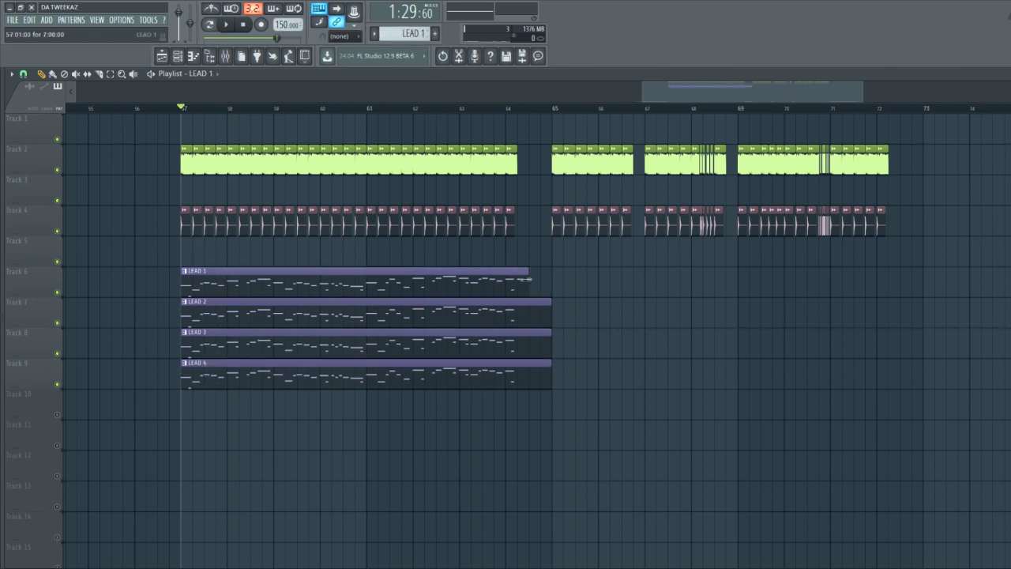
Step: Shorten the first LEAD 1 clip to the end of the kicks and add LEAD 1 to LEAD 4 clips at bar 65 on Tracks 6 to 9
left_click(553, 281)
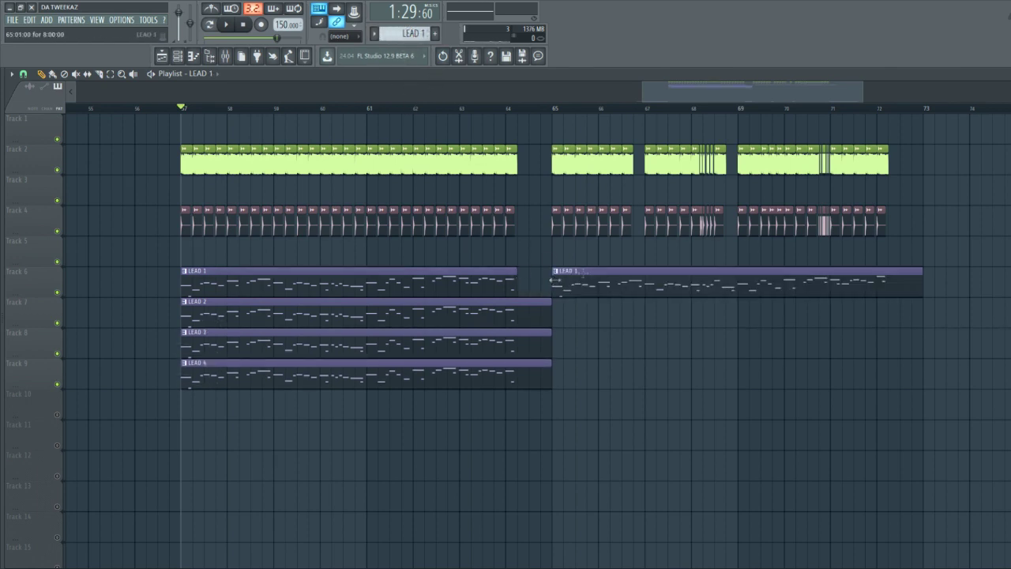
left_click(574, 324)
left_click(563, 334)
scroll(422, 32, "up", 1)
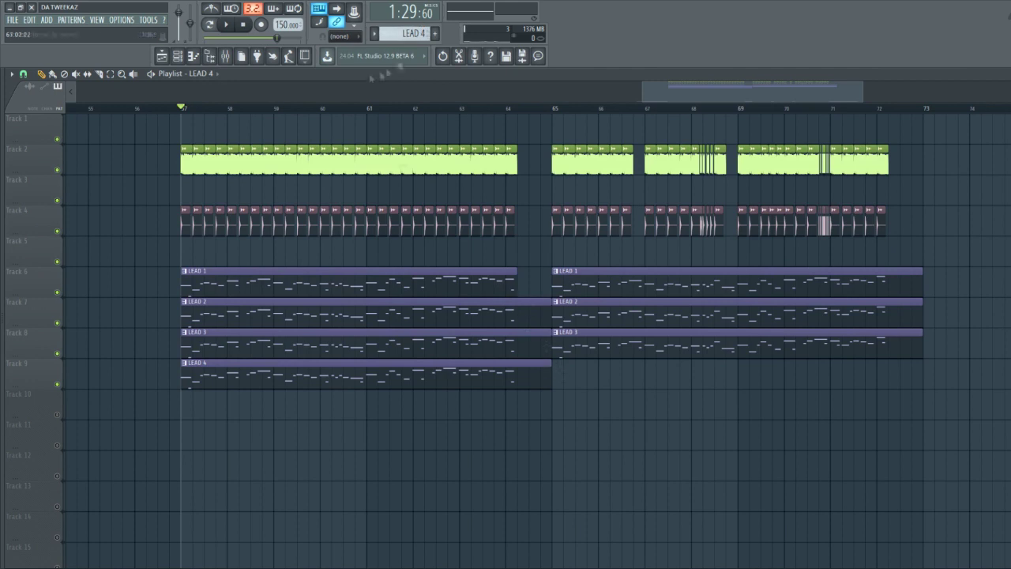
left_click(560, 373)
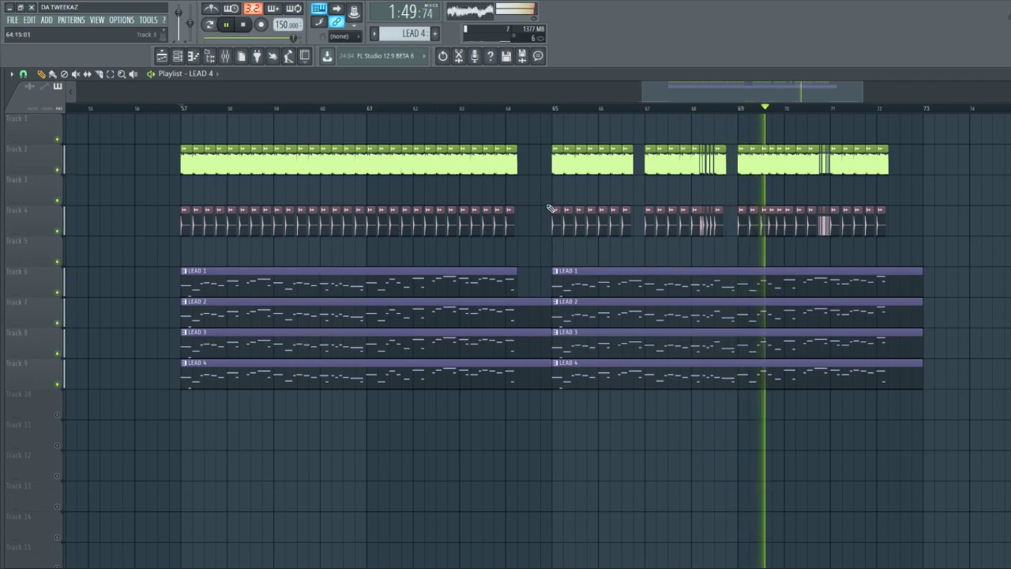
key("space")
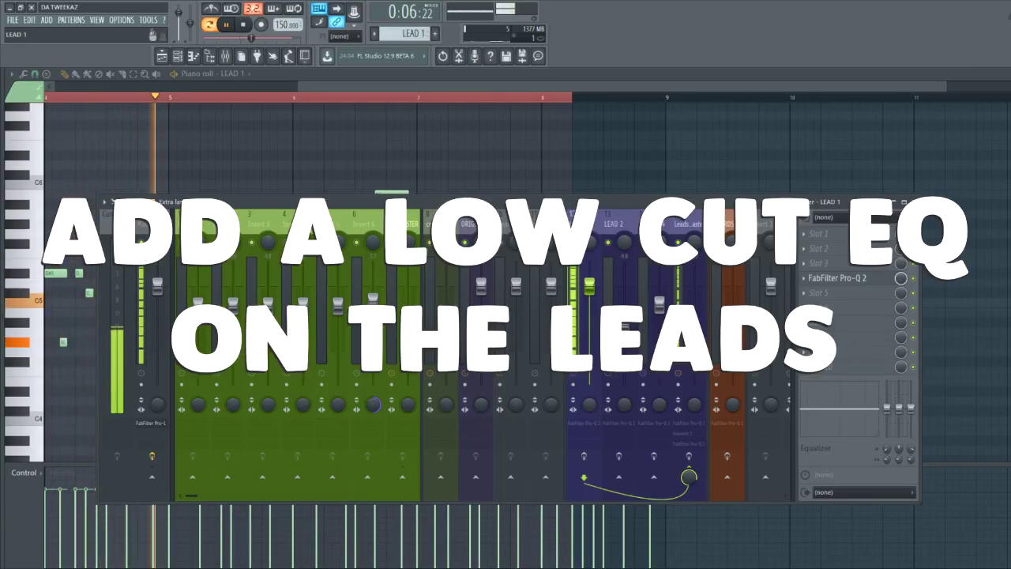
Step: Set the low cut in FabFilter Pro-Q 2 on the LEAD 1 mixer track to about 305 Hz
left_click(836, 279)
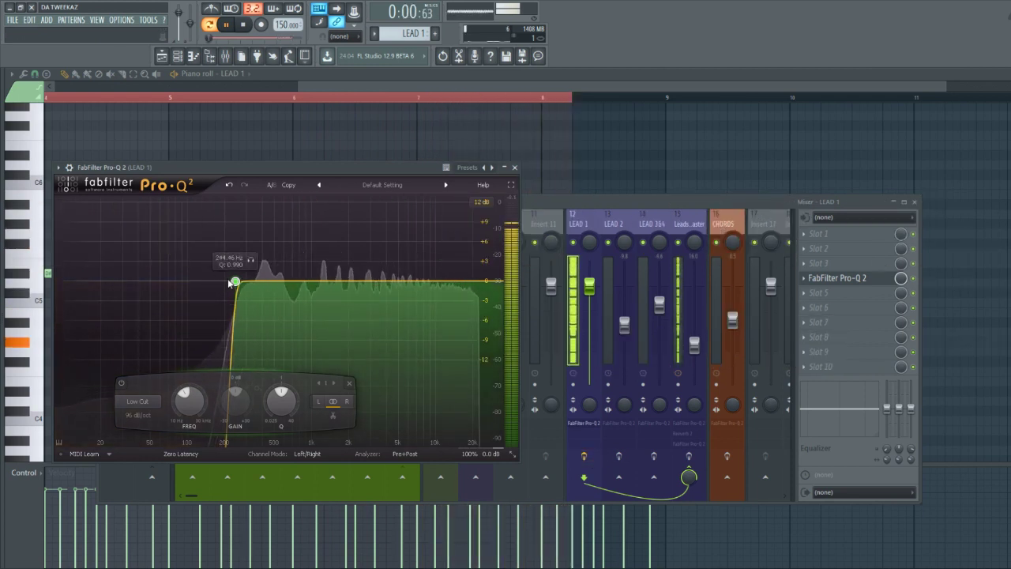
left_click_drag(236, 281, 69, 286)
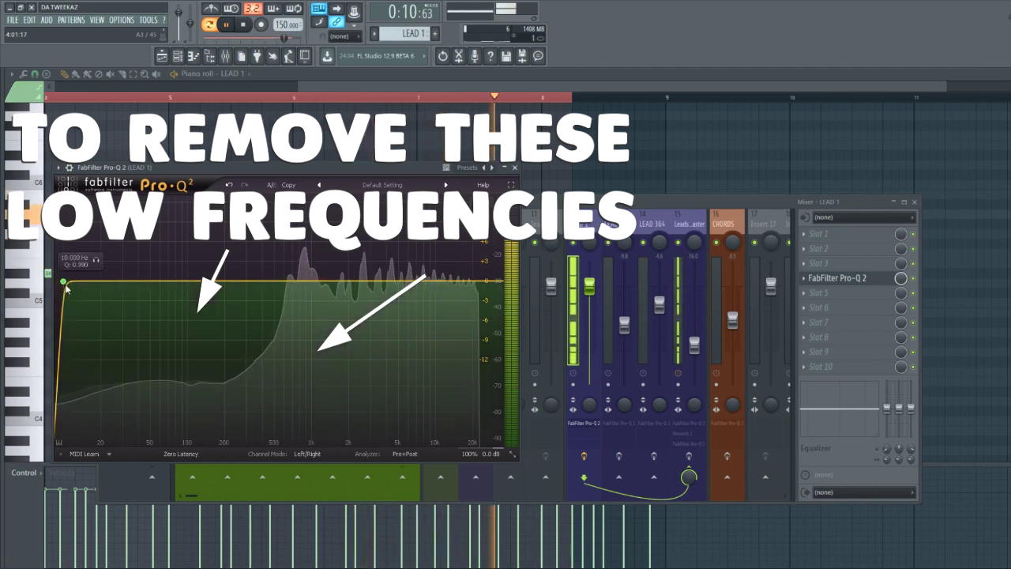
left_click_drag(64, 281, 248, 283)
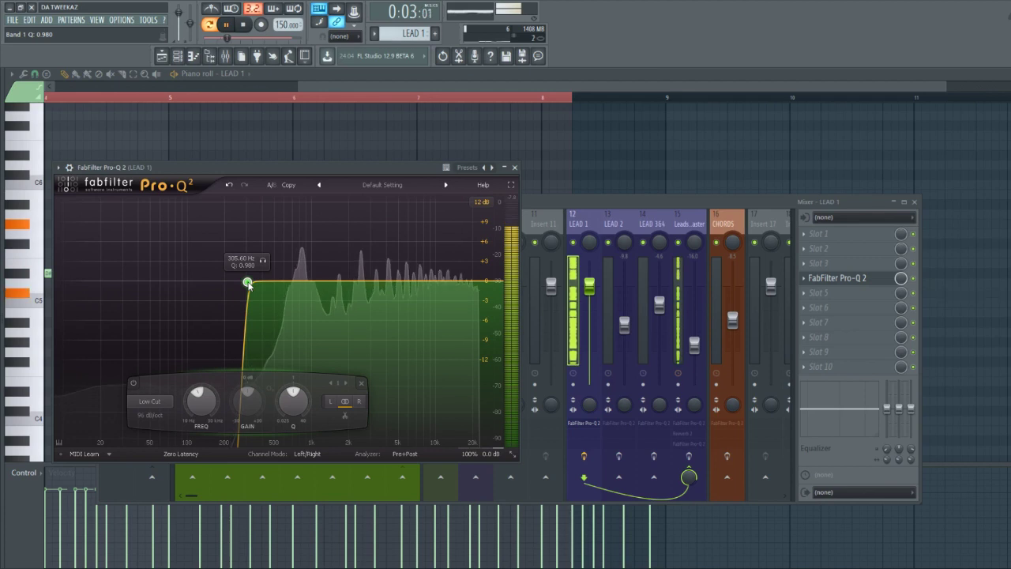
left_click(514, 168)
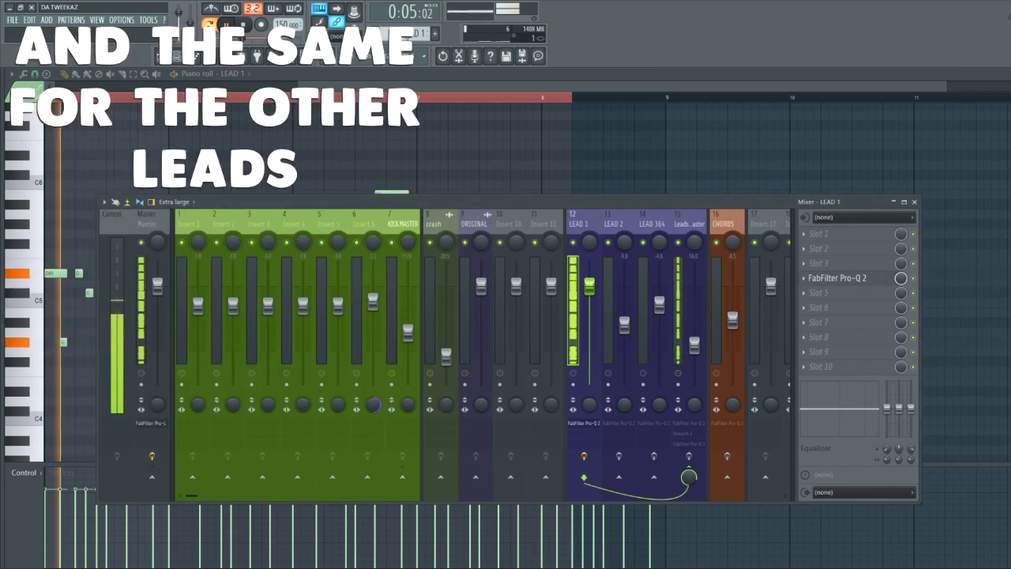
Step: Enable the FabFilter Pro-Q 2 low cut on the LEAD 2 and LEAD 3&4 mixer tracks while playing their patterns
scroll(404, 34, "down", 1)
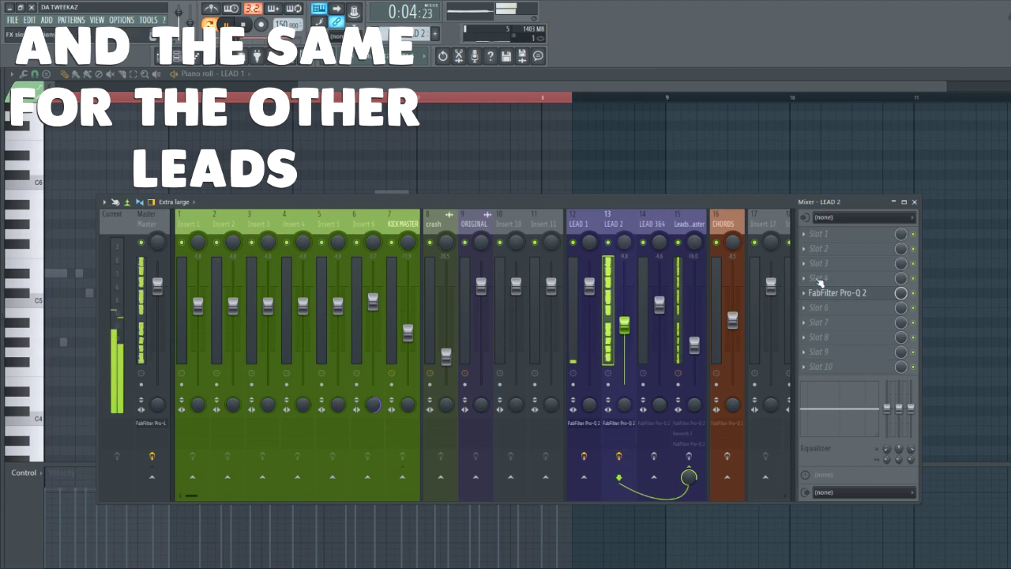
left_click(850, 295)
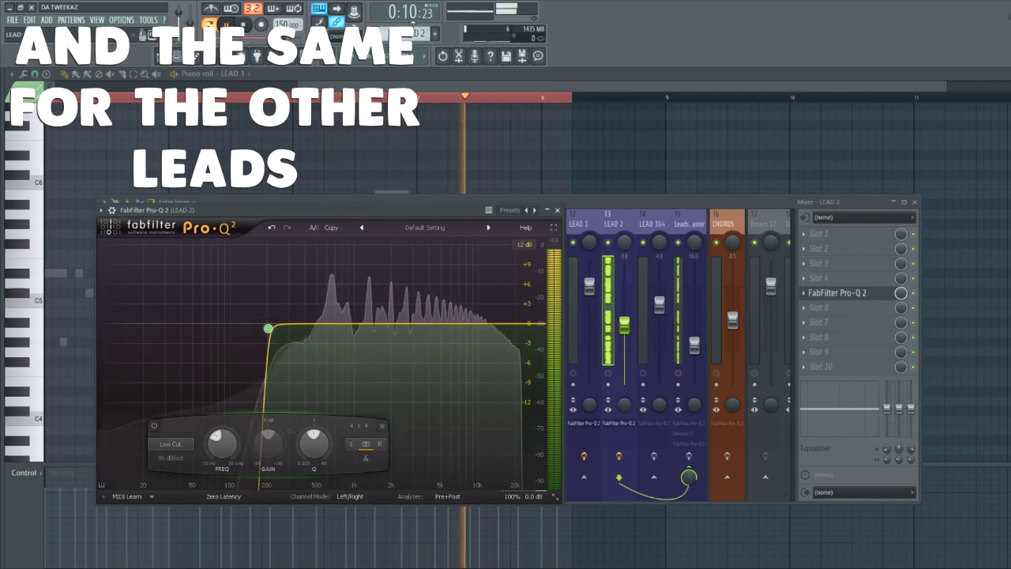
left_click(657, 227)
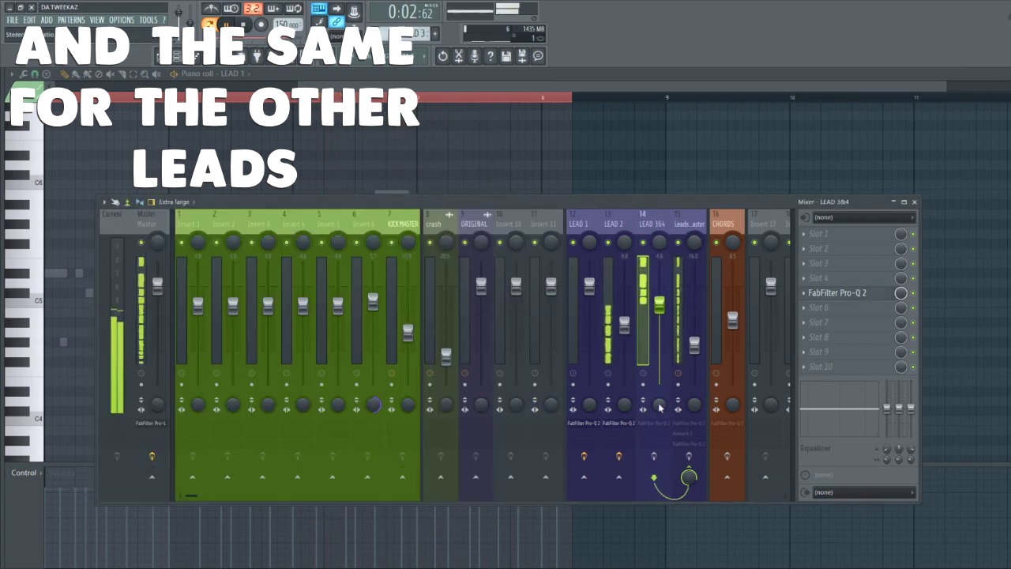
left_click(644, 424)
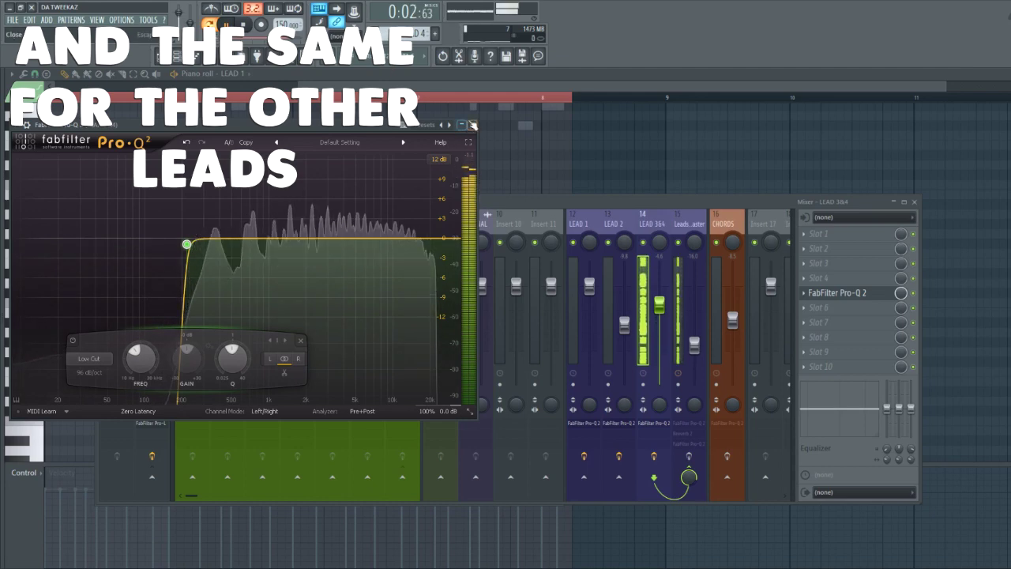
left_click(474, 124)
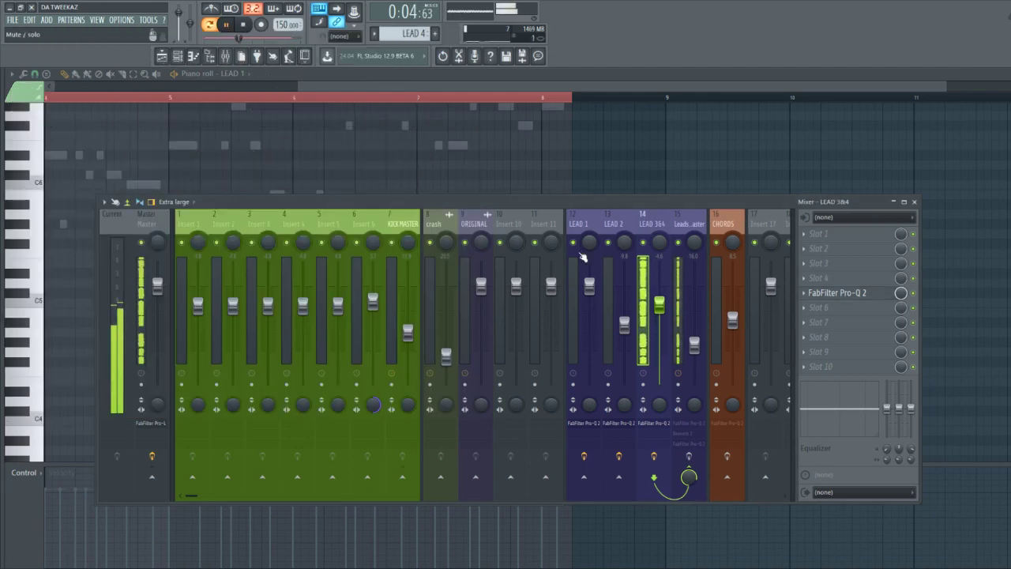
key("space")
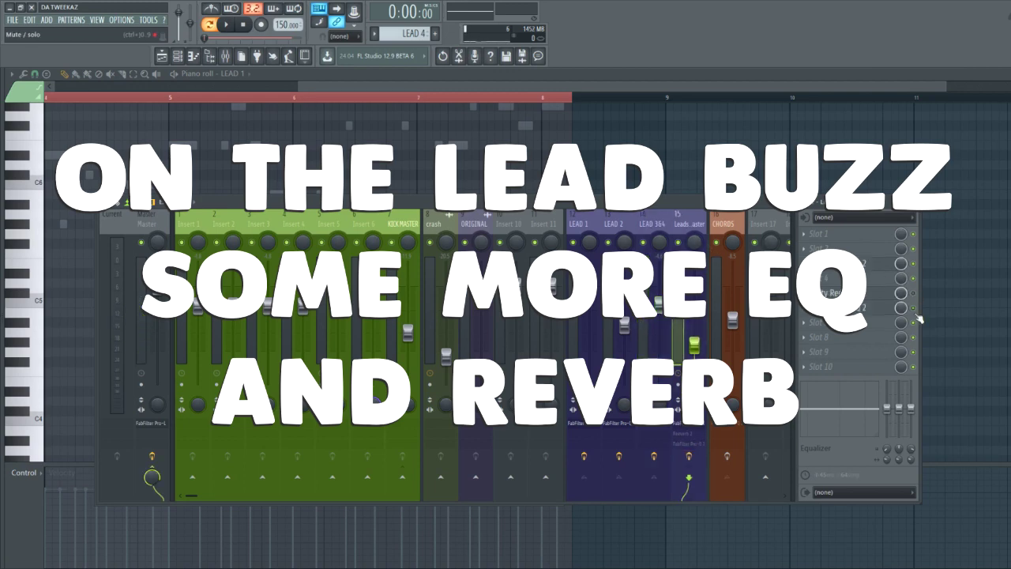
Step: Enable the treble-boosting FabFilter Pro-Q 2 and Fruity Reeverb 2 on the Leads Master track during playback
left_click(837, 263)
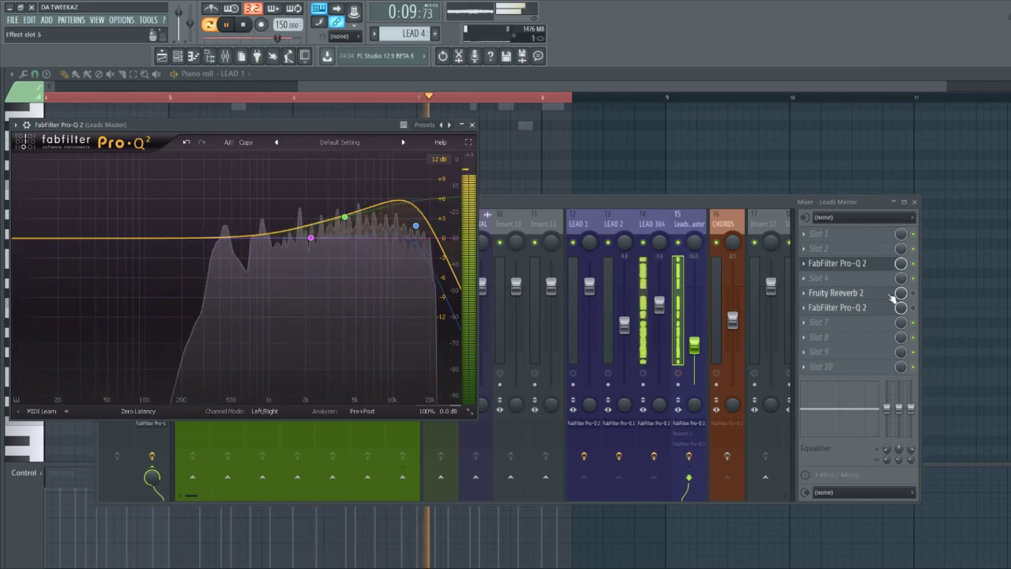
left_click(916, 294)
left_click(869, 297)
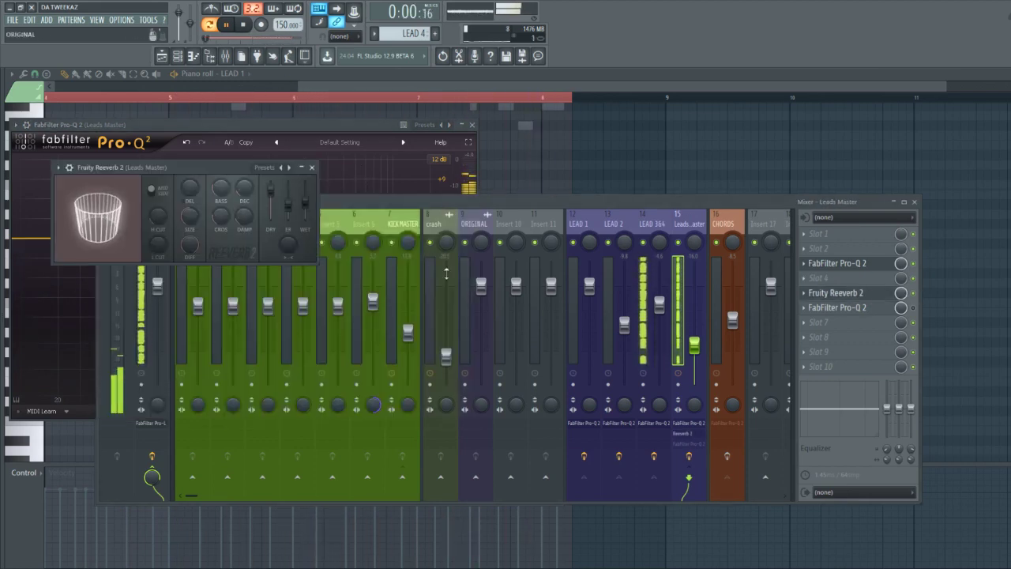
left_click_drag(242, 177, 501, 141)
left_click(478, 126)
left_click(472, 124)
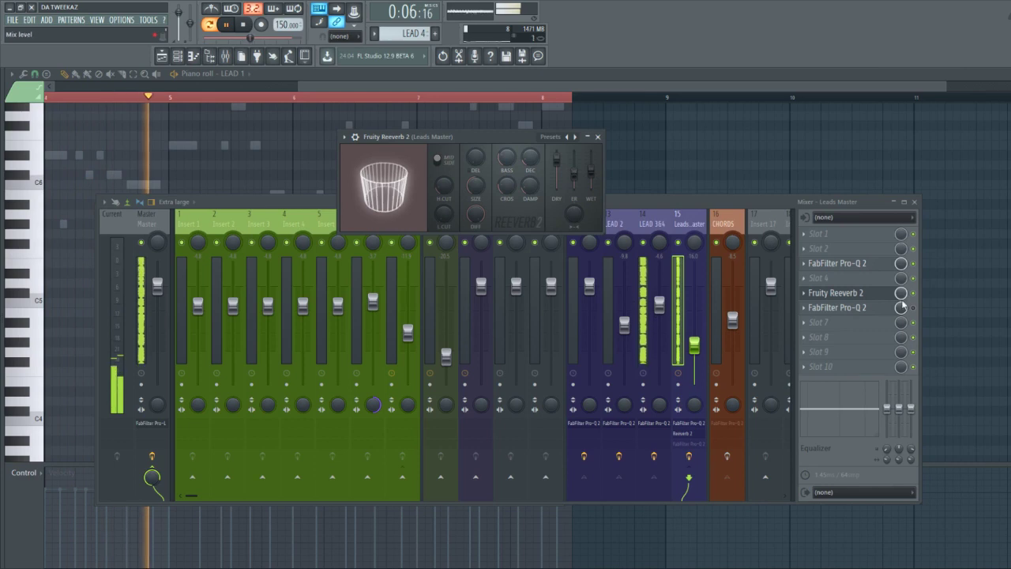
Step: Enable the second FabFilter Pro-Q 2 after the reverb on Leads Master, with a low cut at about 202 Hz
left_click(921, 313)
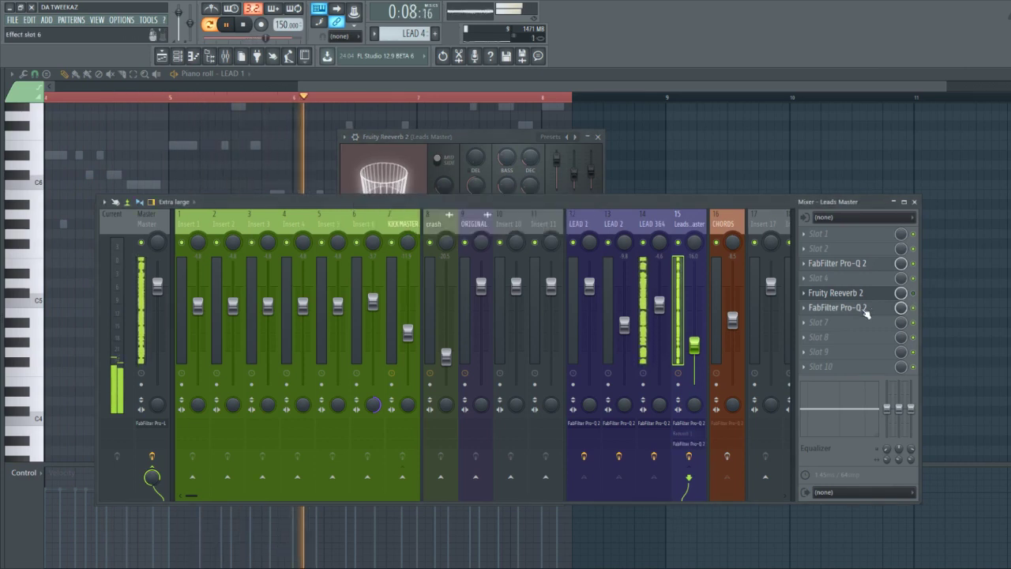
left_click(826, 308)
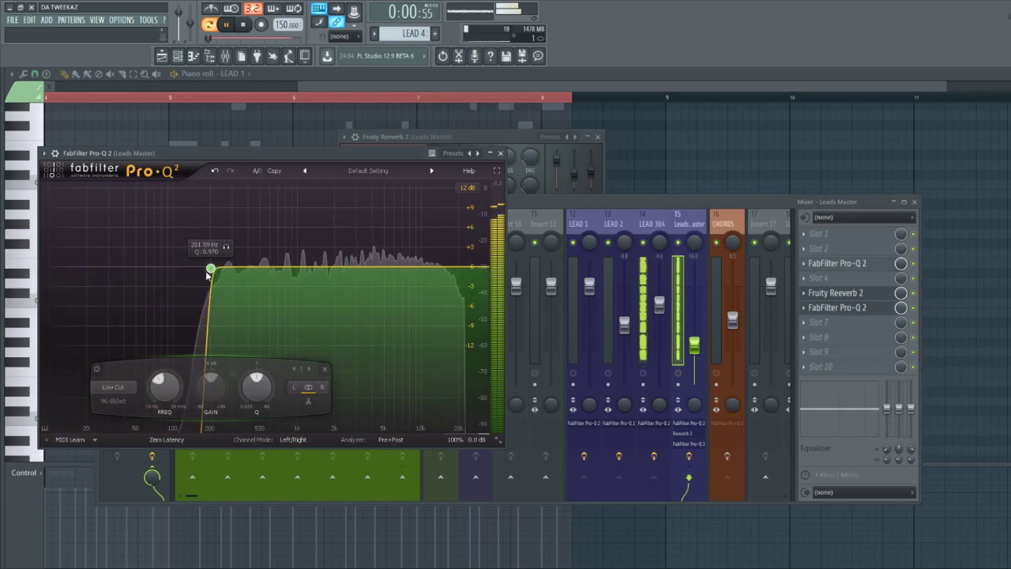
left_click(501, 154)
left_click(598, 137)
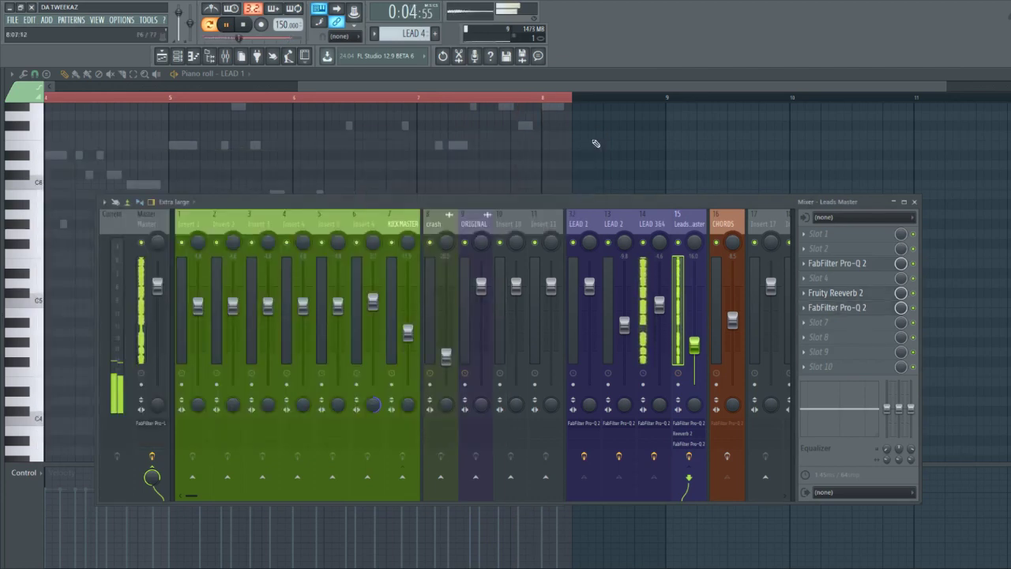
Step: Play the CHORDS pattern and enable FabFilter Pro-Q 2 on the CHORDS mixer track with a low cut at about 290 Hz
scroll(395, 33, "down", 2)
key("space")
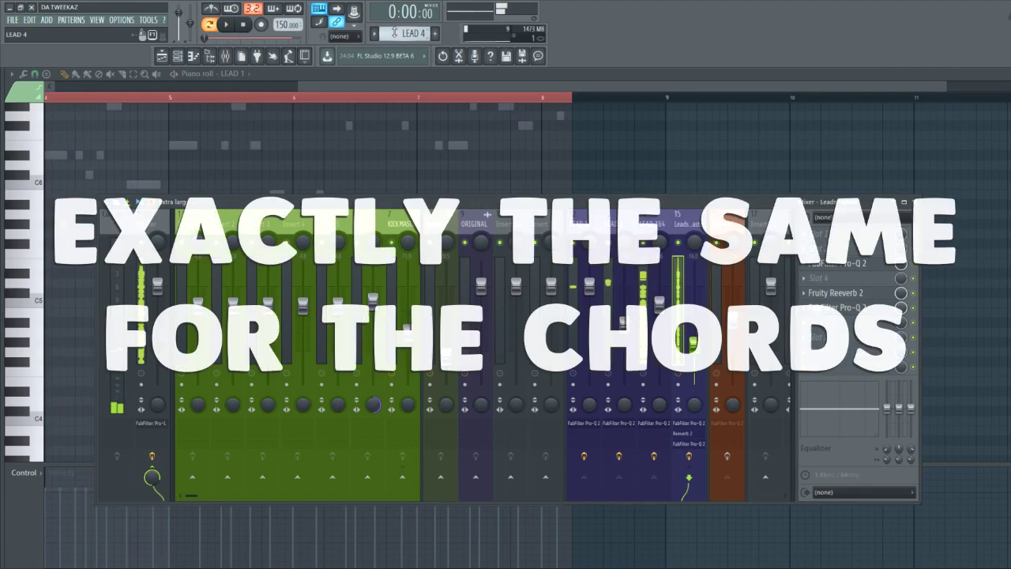
scroll(395, 33, "down", 1)
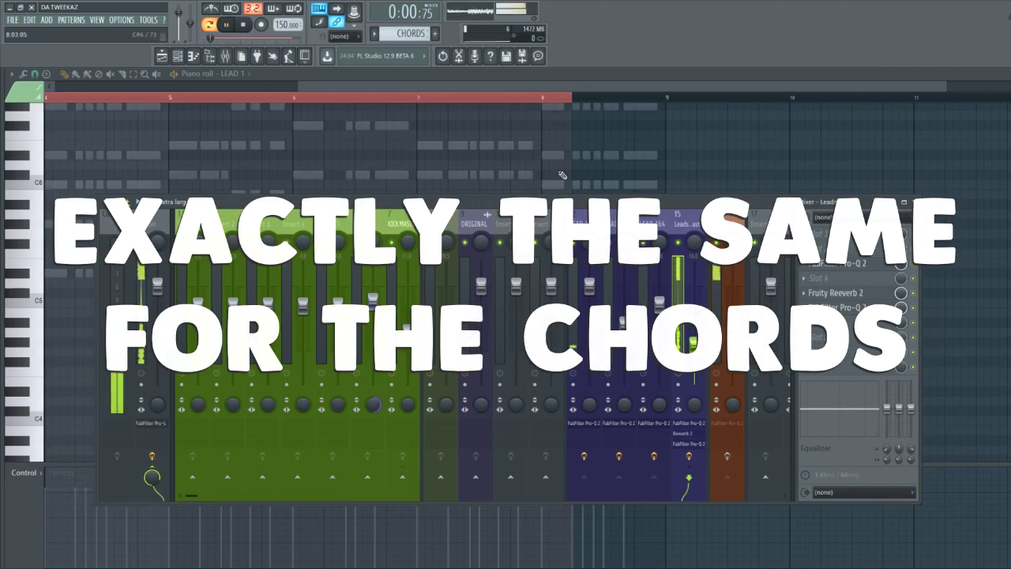
left_click(725, 226)
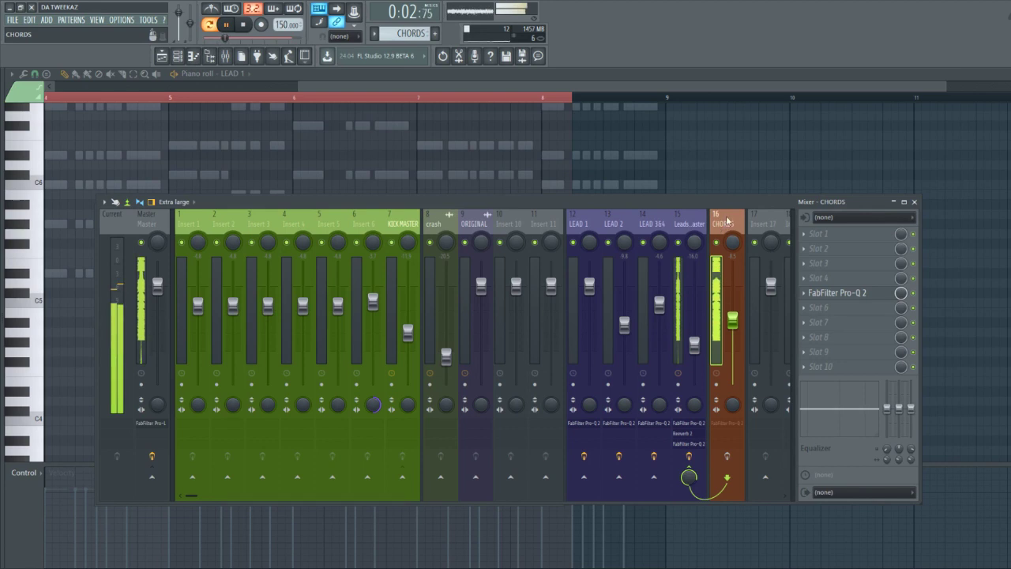
left_click(830, 294)
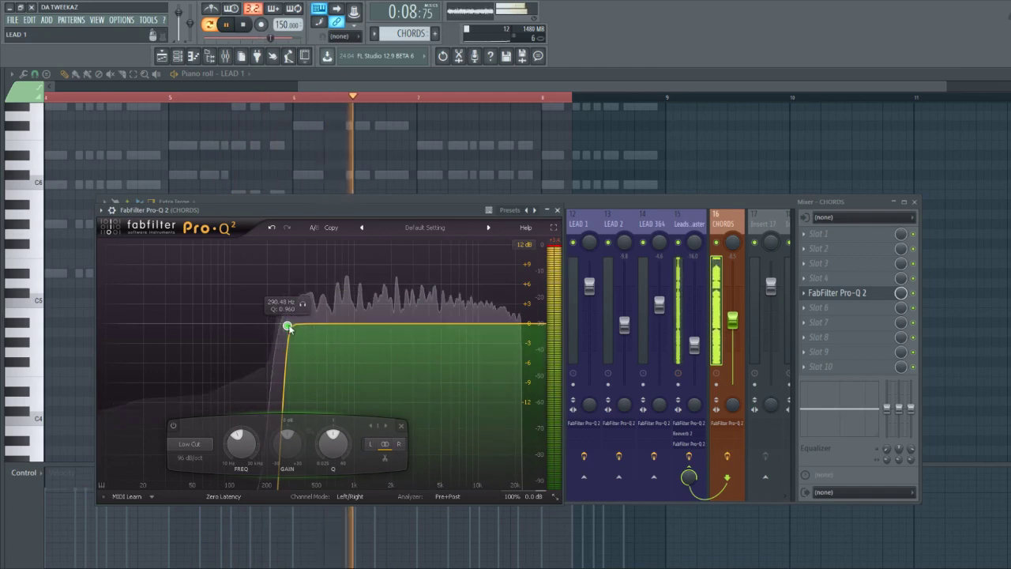
Step: Play the four leads in the playlist from bar 57, check their mixer levels and listen to the transition into bar 65
key("space")
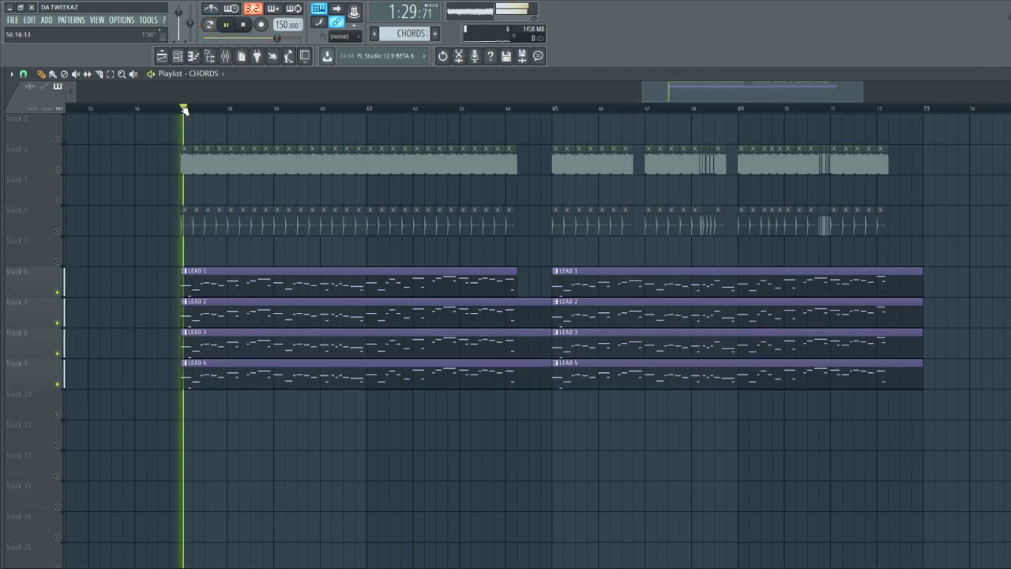
left_click(226, 56)
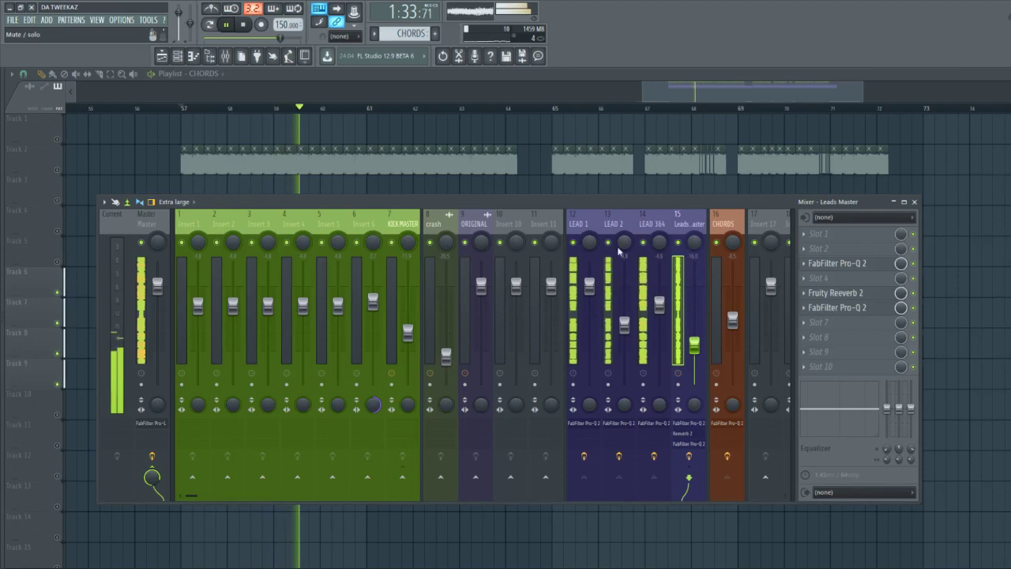
left_click(914, 201)
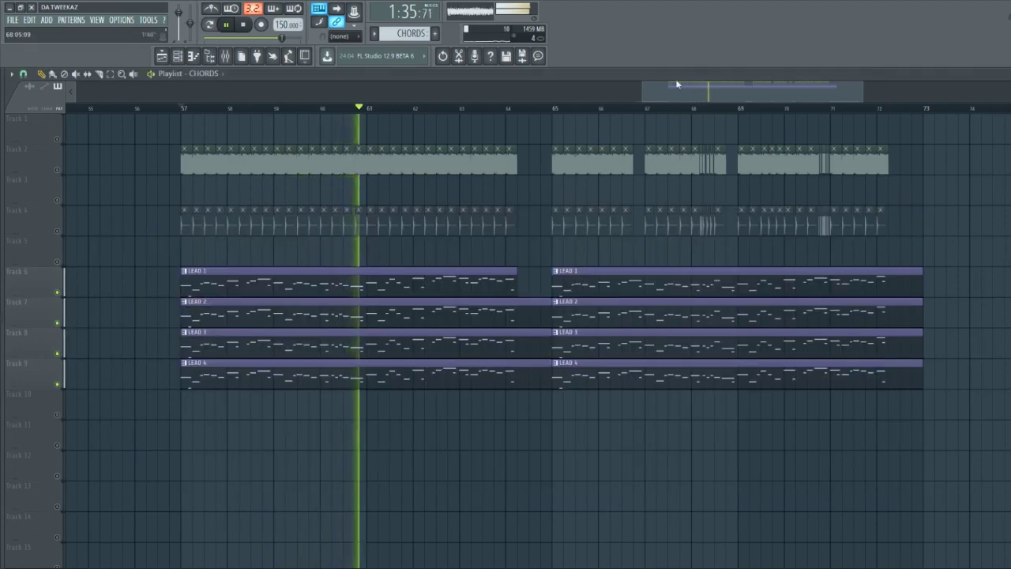
left_click(506, 111)
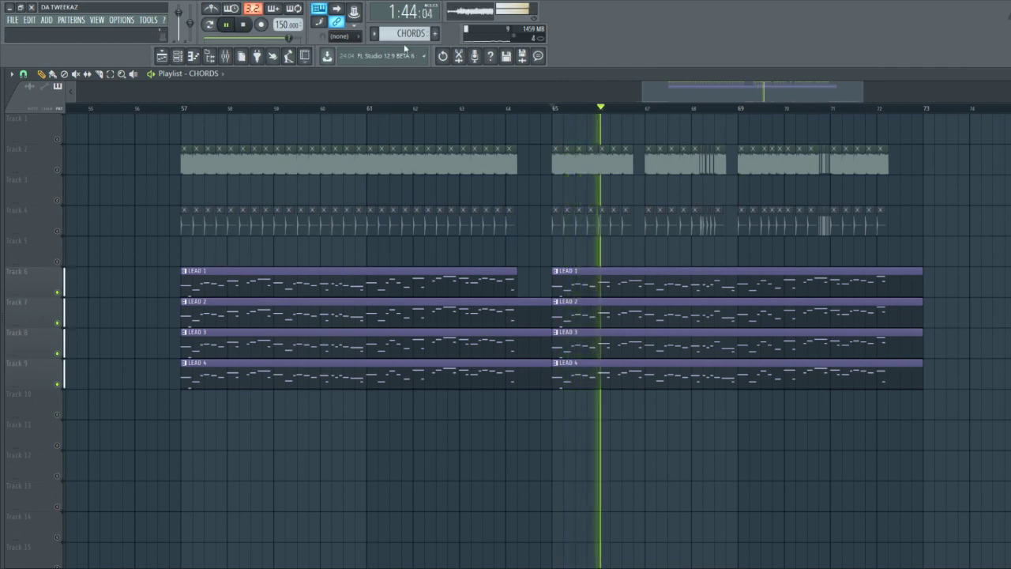
Step: Add CHORDS clips on Track 10 at bars 57 and 65, unmute the track and shorten both clips to the end of the kicks
left_click(183, 419)
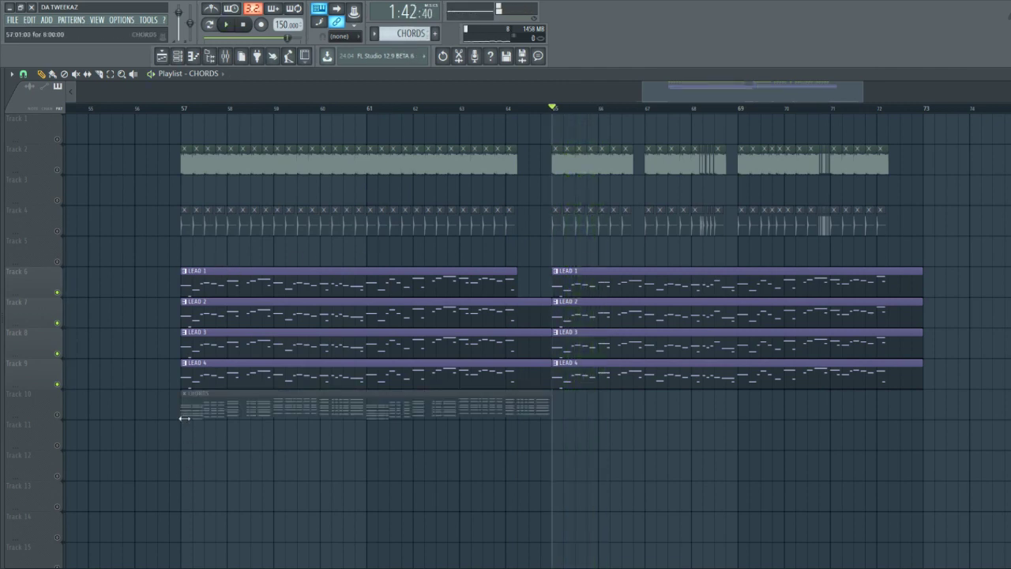
left_click(57, 414)
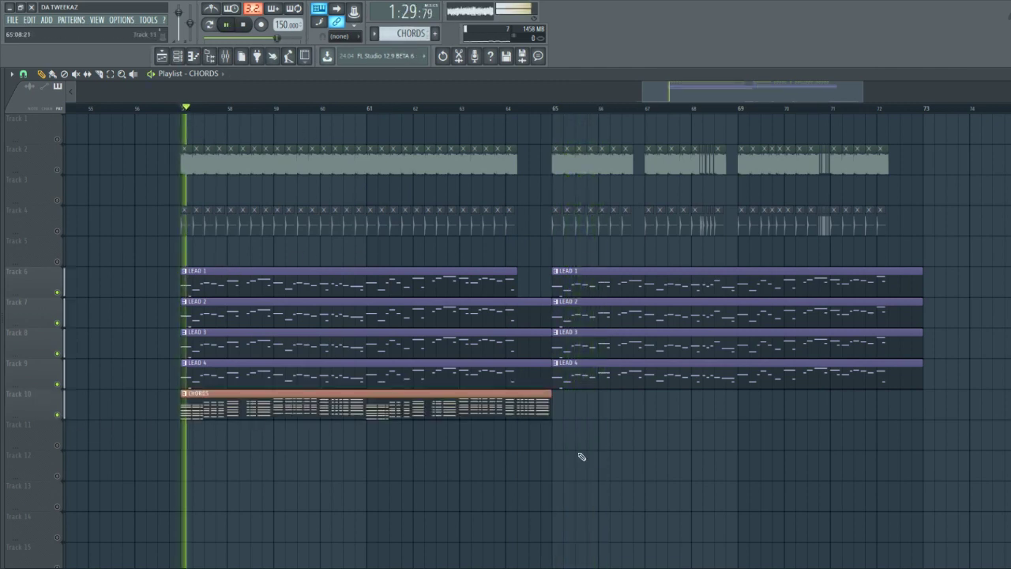
left_click(555, 413)
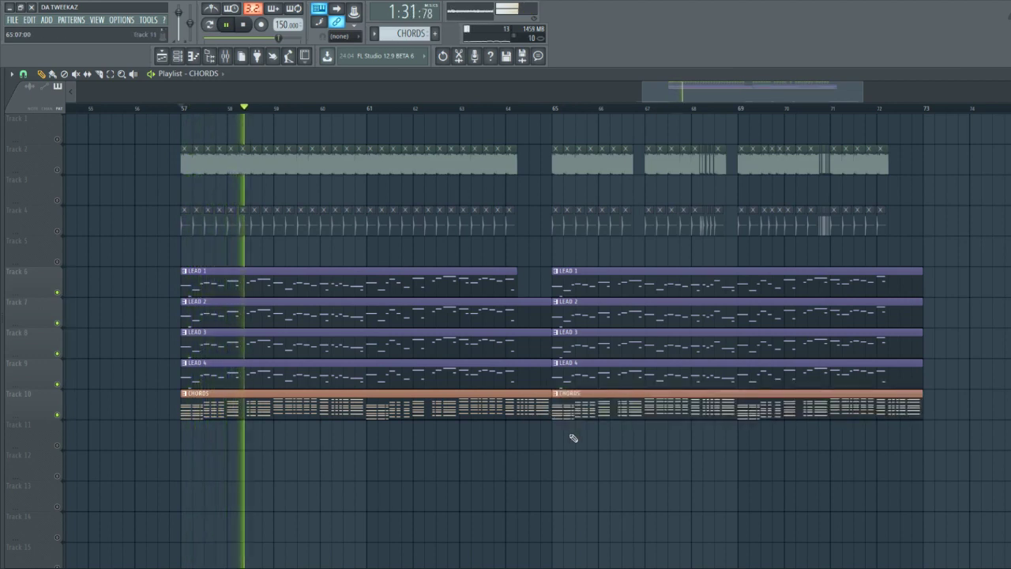
left_click_drag(550, 409, 518, 408)
left_click_drag(922, 405, 885, 403)
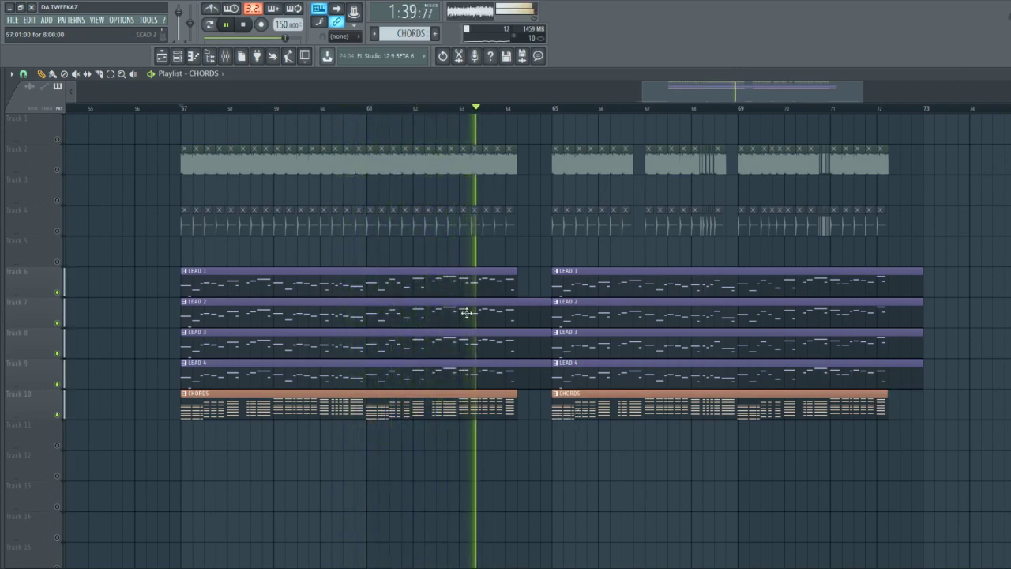
Step: Check the lead and chord levels in the mixer, and unmute the kick tracks to play the full drop
left_click(225, 55)
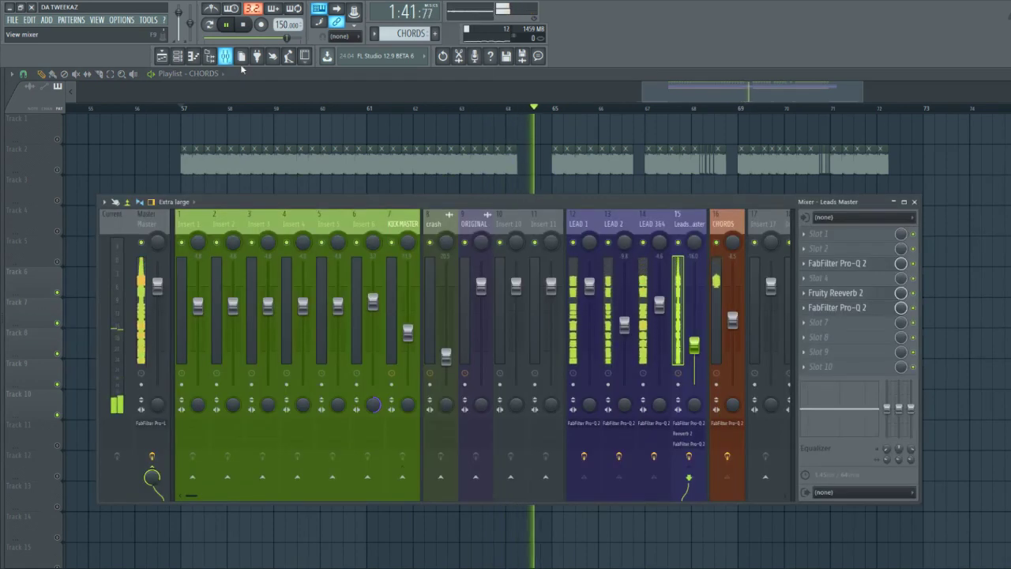
left_click(915, 202)
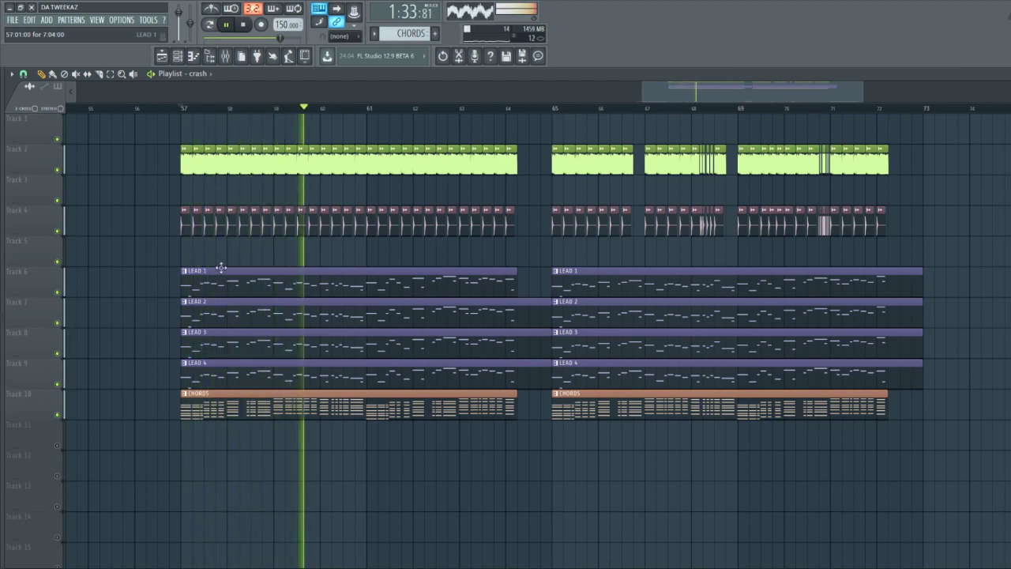
Step: Add crash clips on Track 5 at bars 57 and 64, and shorten the second one to end at bar 65
key("space")
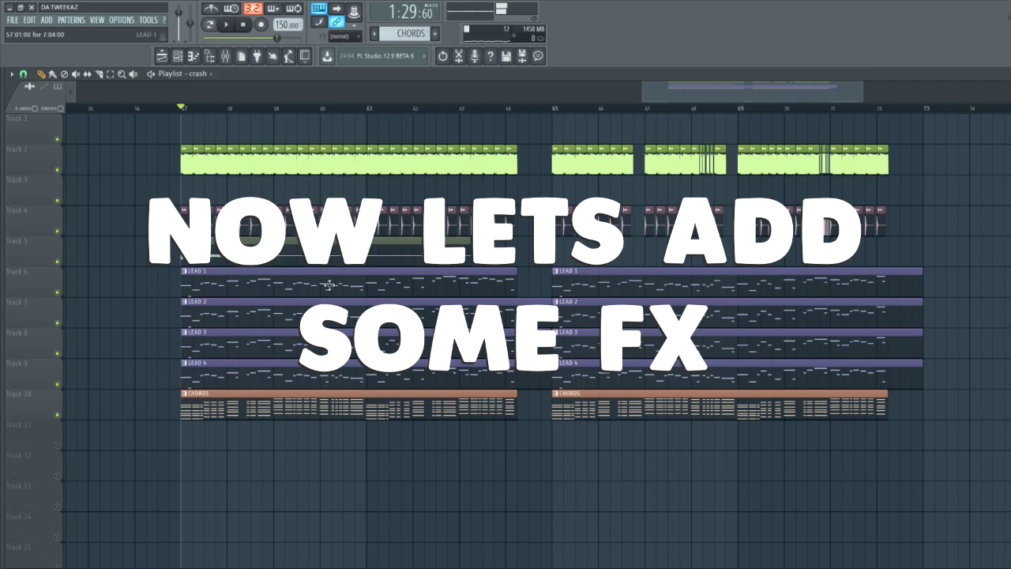
key("space")
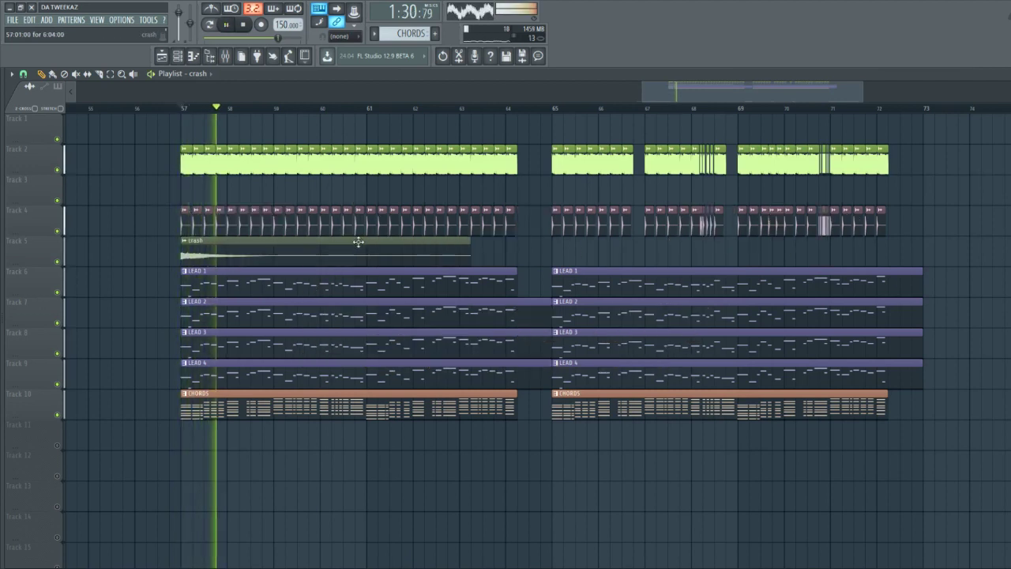
left_click(510, 259)
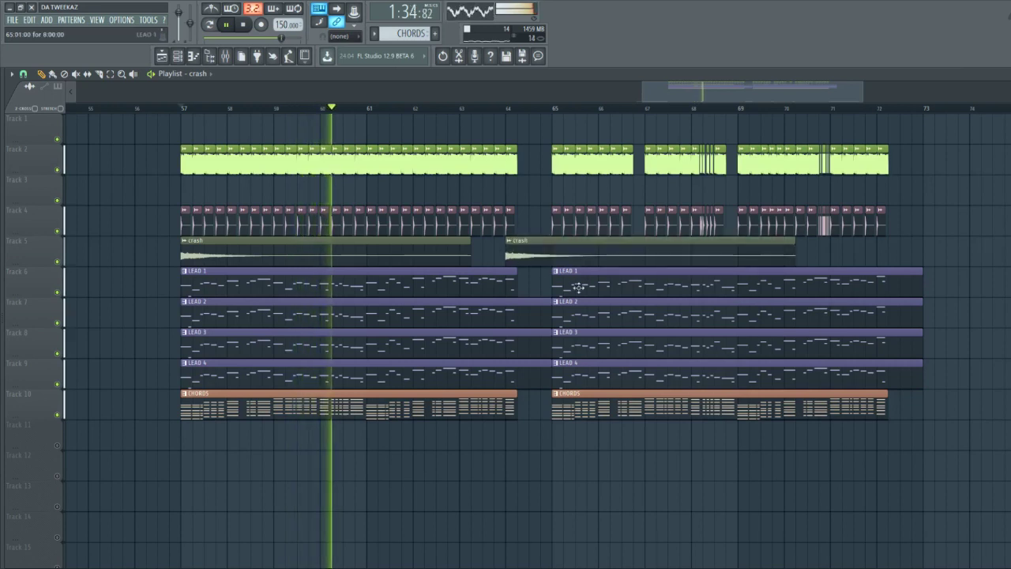
left_click_drag(796, 260, 557, 248)
Step: Add one-bar crash clips on Track 5 at bars 67, 68 and 69
scroll(564, 258, "up", 2)
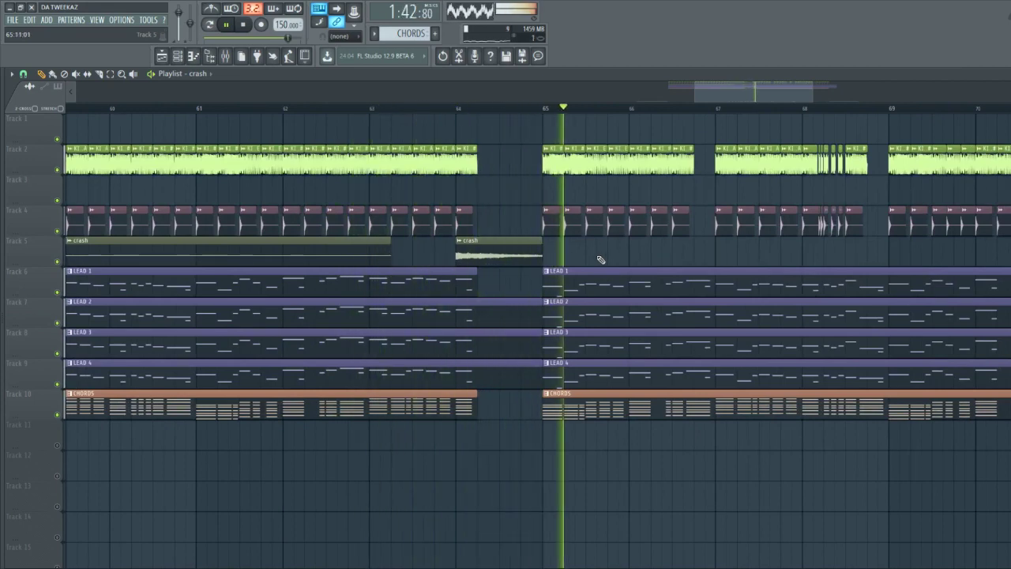
scroll(672, 260, "down", 3)
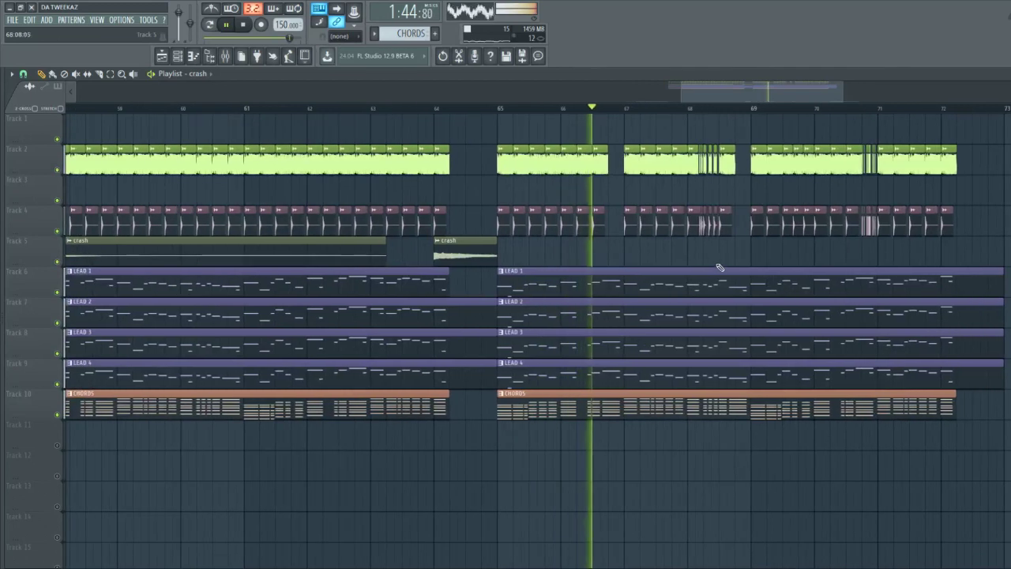
left_click(701, 254)
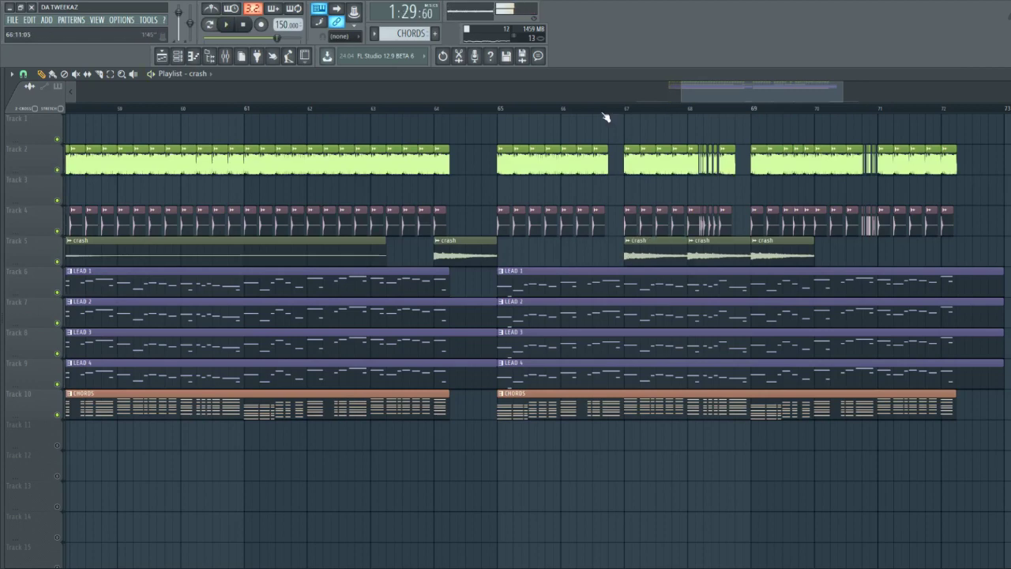
Step: Add crash clips on Track 5 at bars 71 and 72
scroll(688, 253, "up", 3)
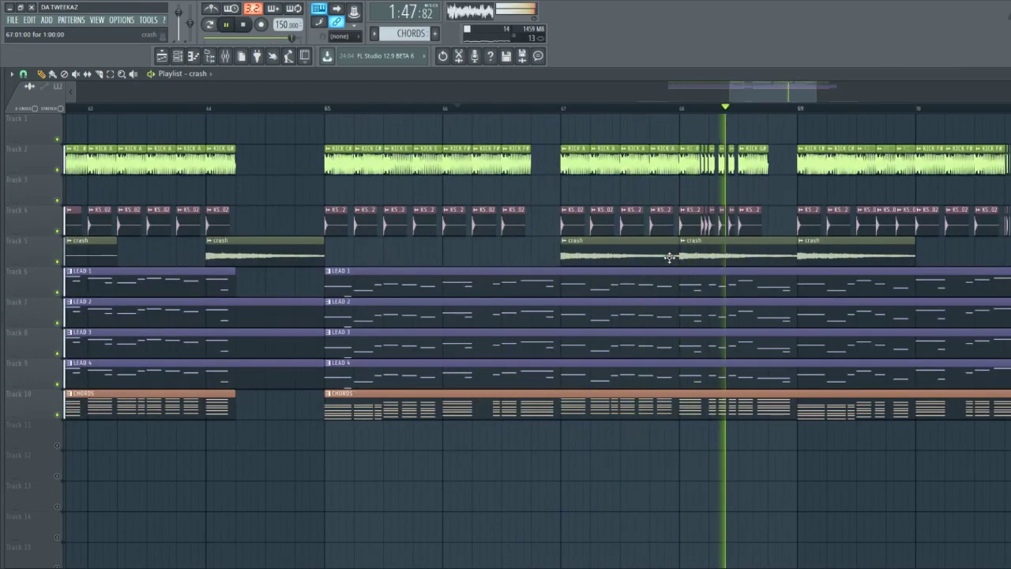
scroll(679, 257, "up", 3)
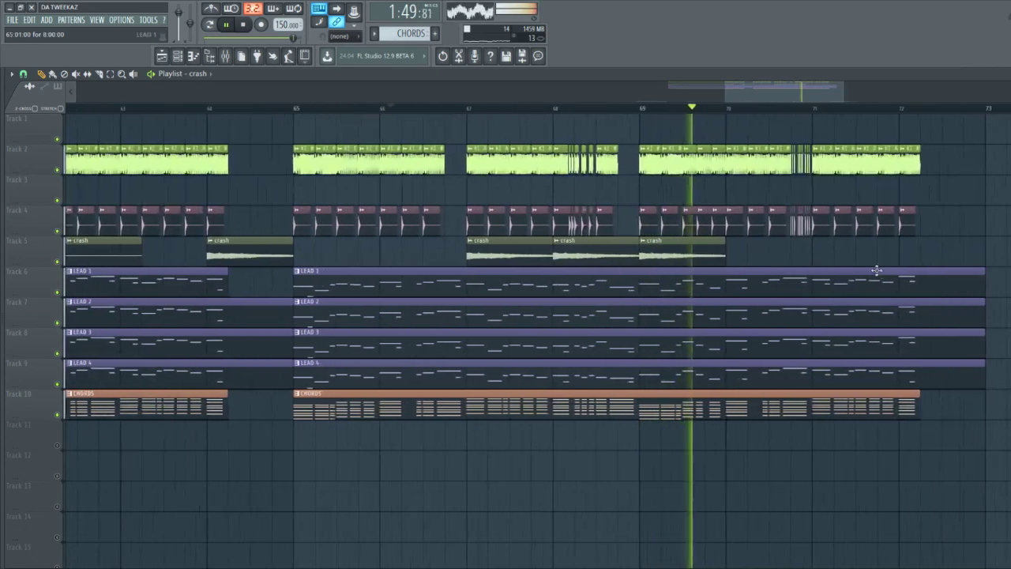
left_click(774, 255)
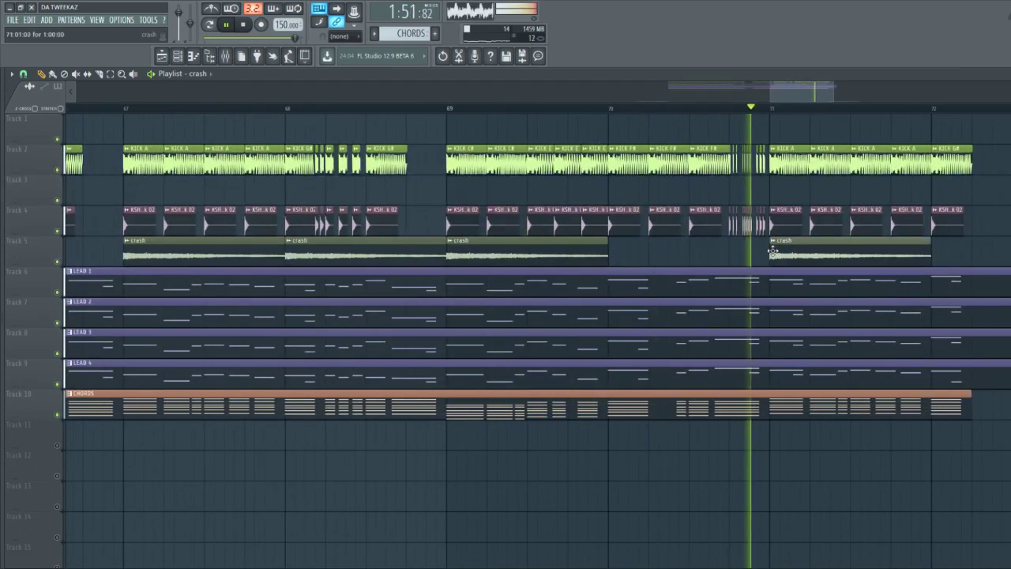
scroll(799, 256, "down", 3)
left_click(869, 255)
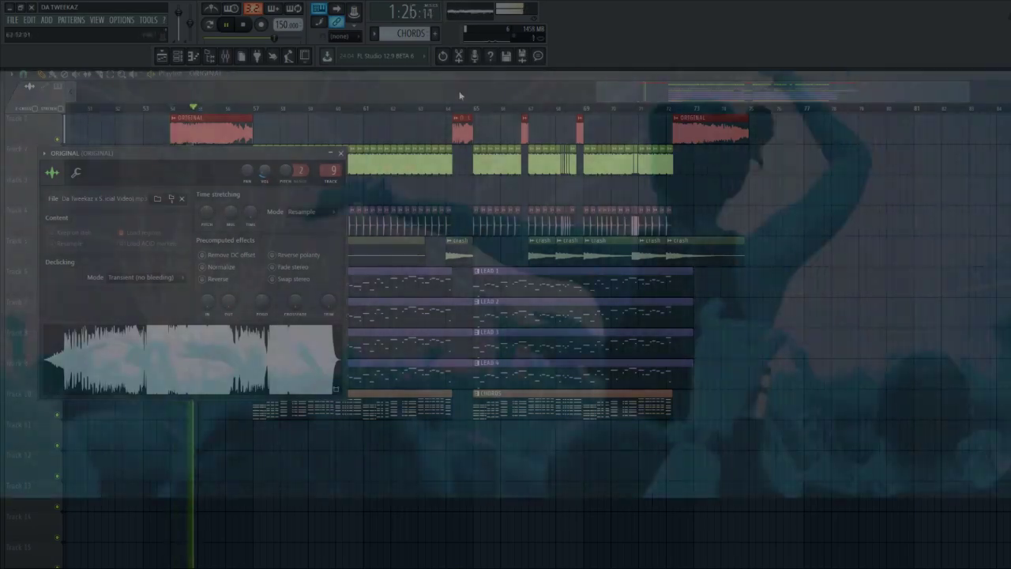
Step: Play the finished drop from the ORIGINAL clip that leads into bar 57
left_click(619, 86)
scroll(239, 180, "up", 2)
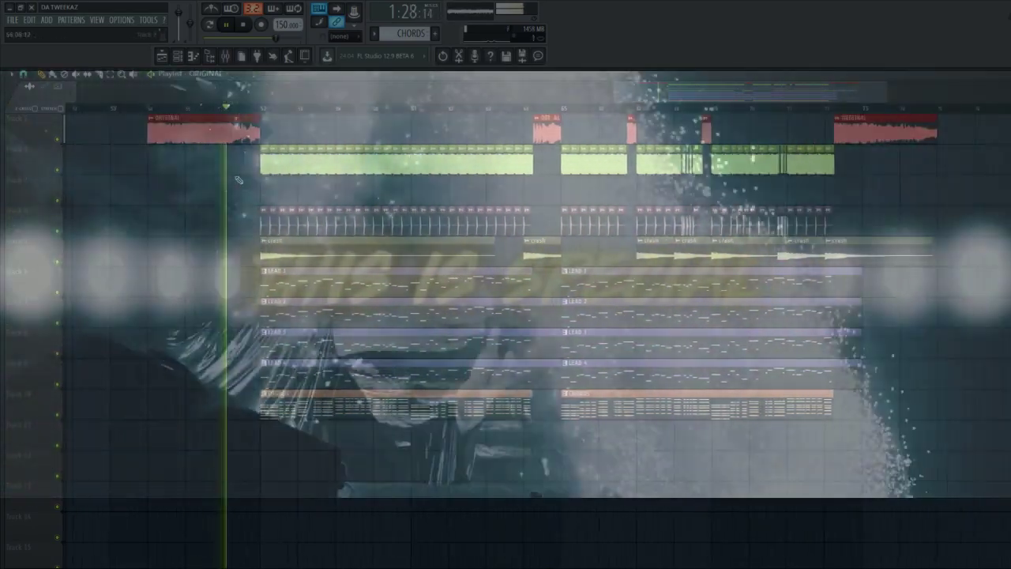
scroll(239, 181, "up", 1)
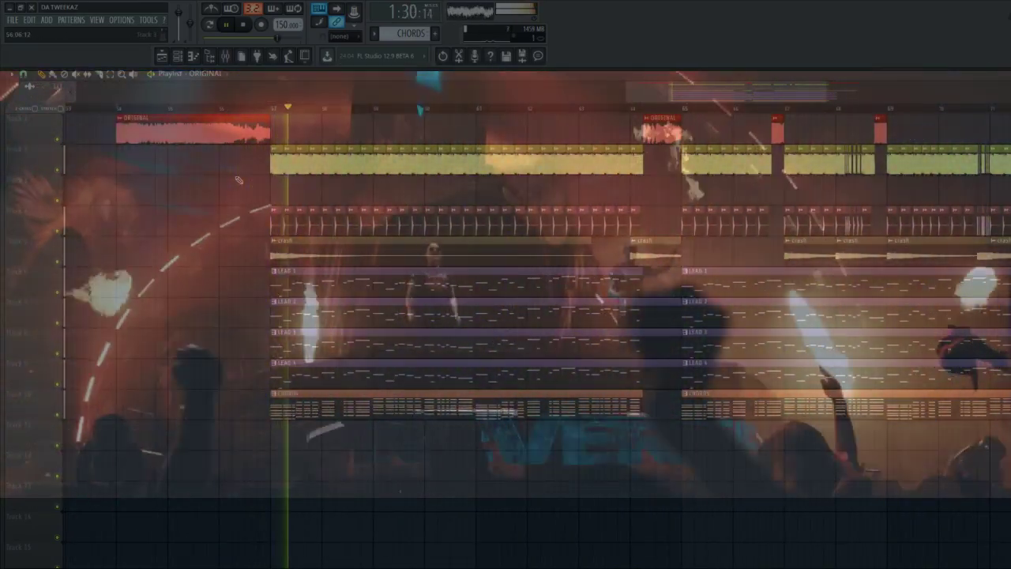